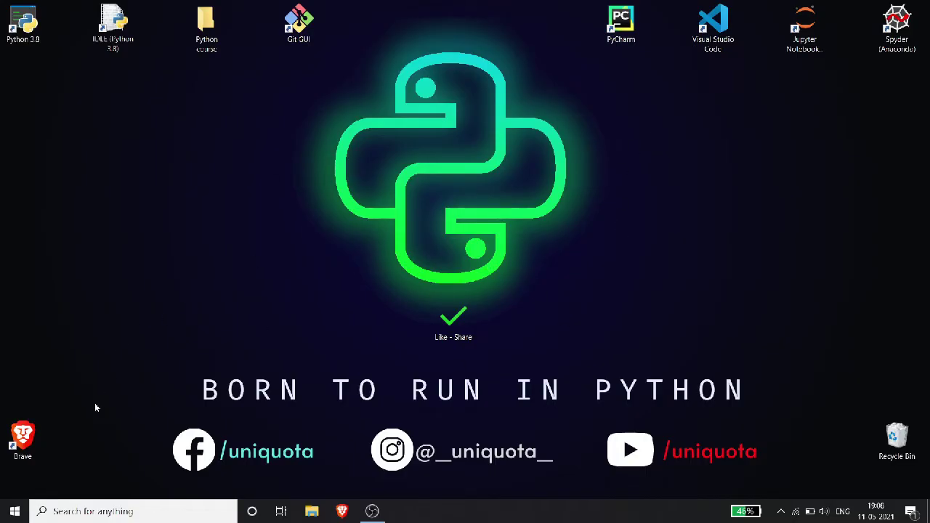
Step: Open the Brave browser and go to python.org
double_click(31, 428)
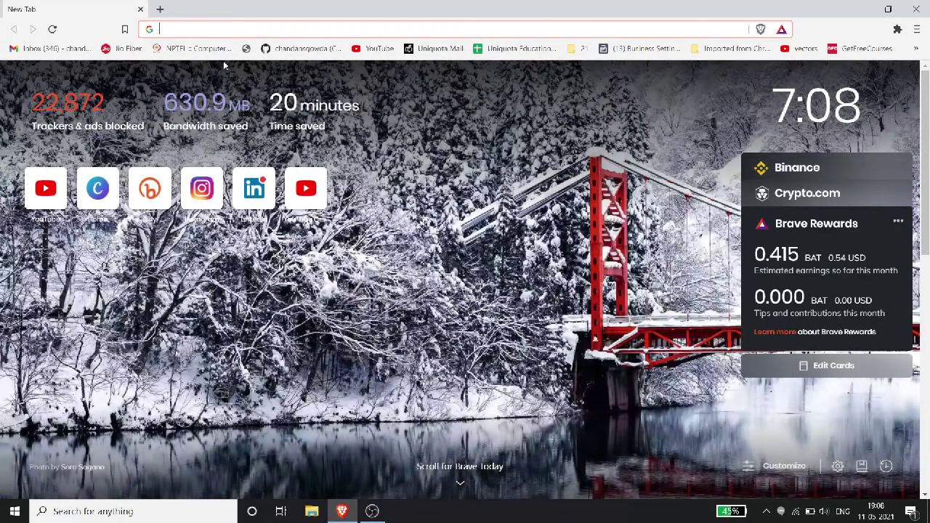
type("python.org")
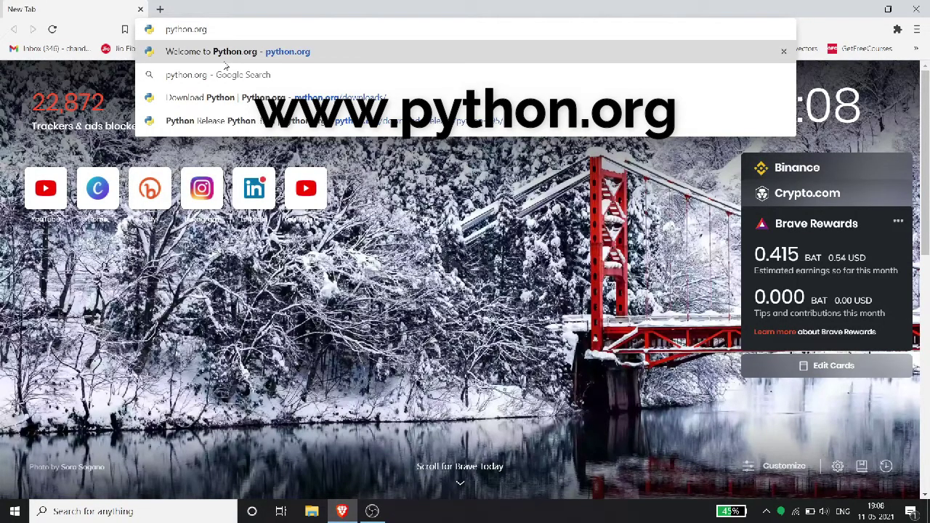
key("Return")
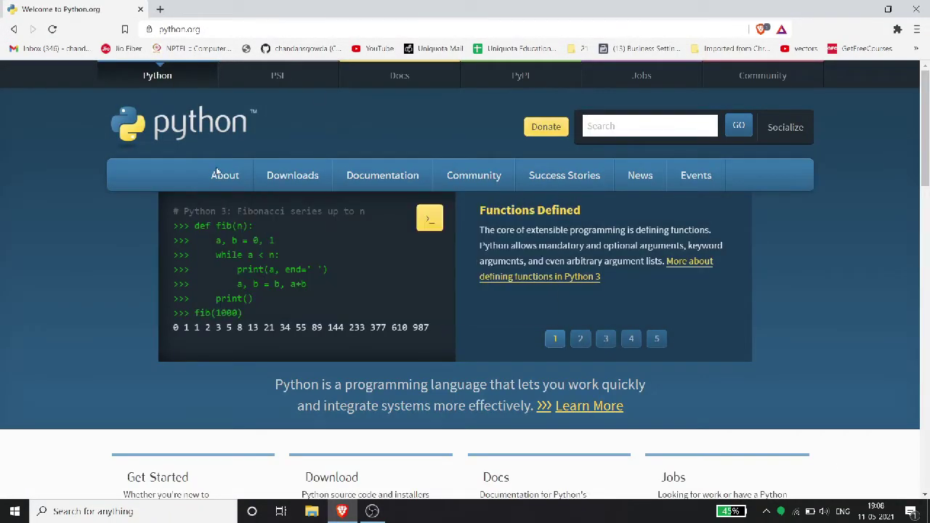
Step: Look over the Python home page and open its Downloads page
scroll(218, 174, "down", 7)
scroll(311, 169, "up", 7)
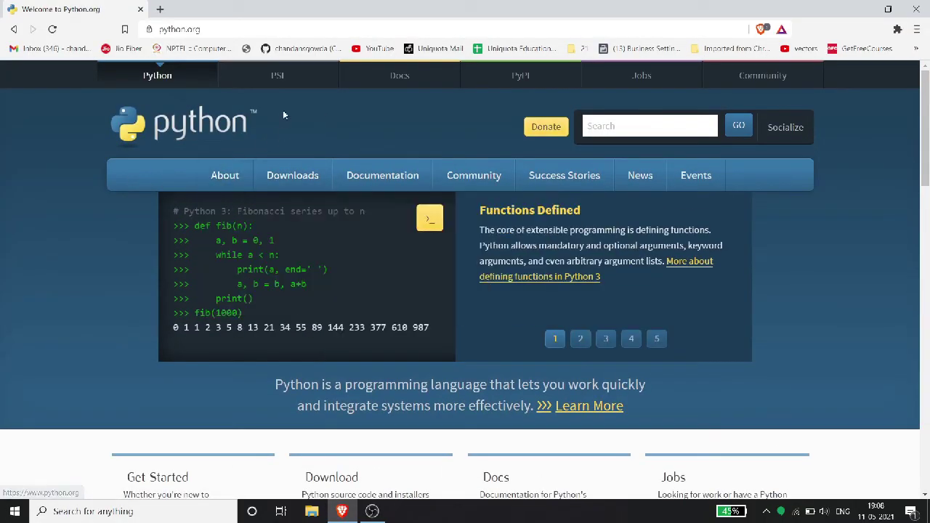
scroll(320, 109, "down", 2)
scroll(319, 109, "up", 2)
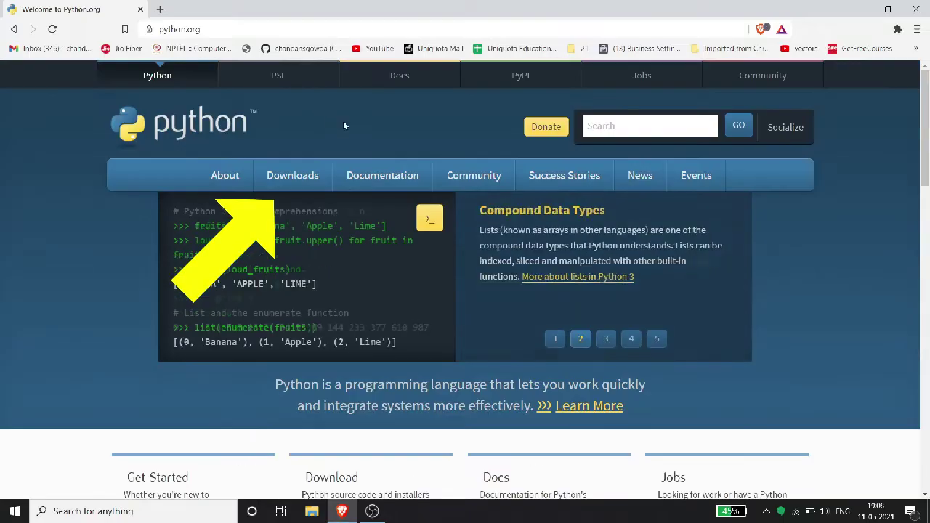
mouse_move(288, 182)
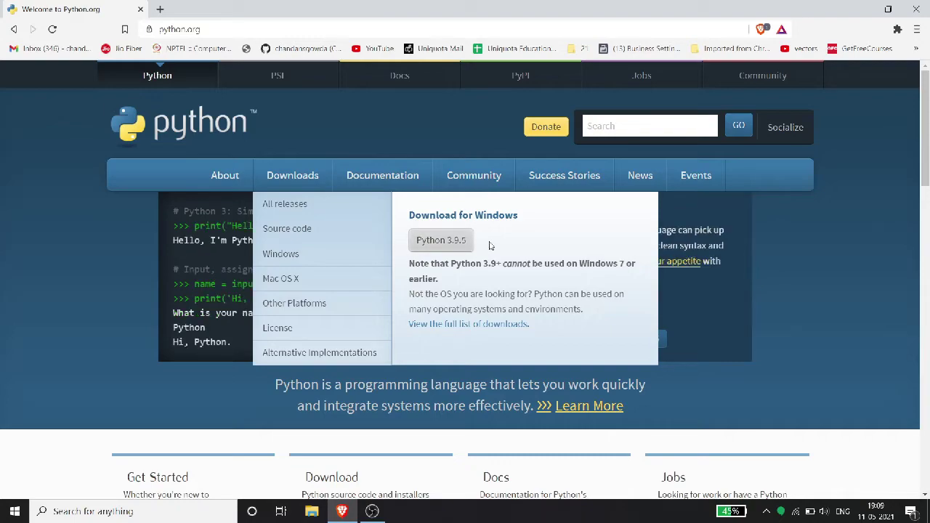
left_click(308, 175)
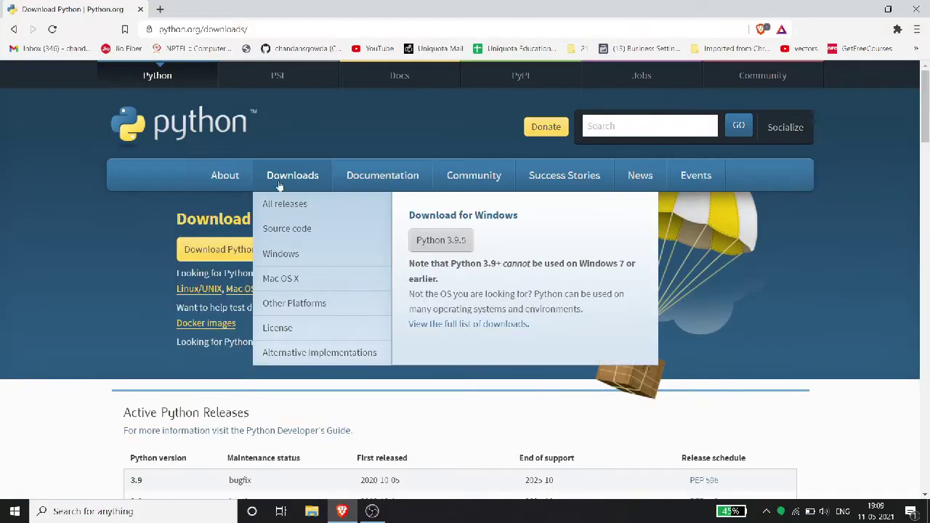
Step: Find Python 3.8.10 in the list of specific releases and open its download page
scroll(309, 363, "down", 1)
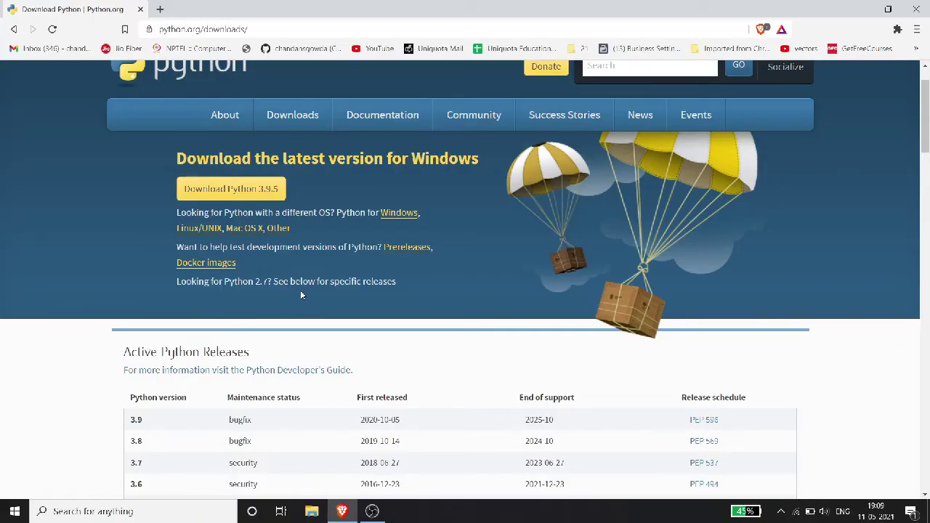
scroll(302, 294, "down", 2)
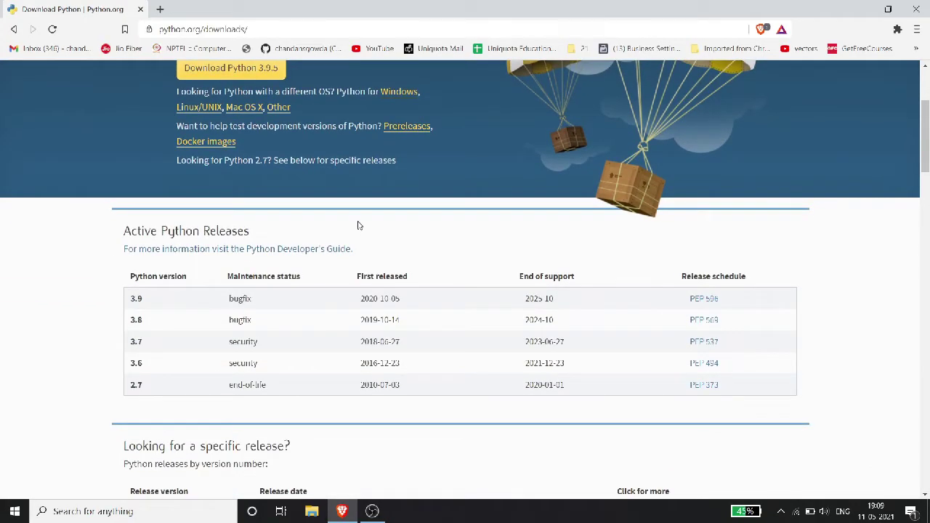
scroll(361, 247, "up", 2)
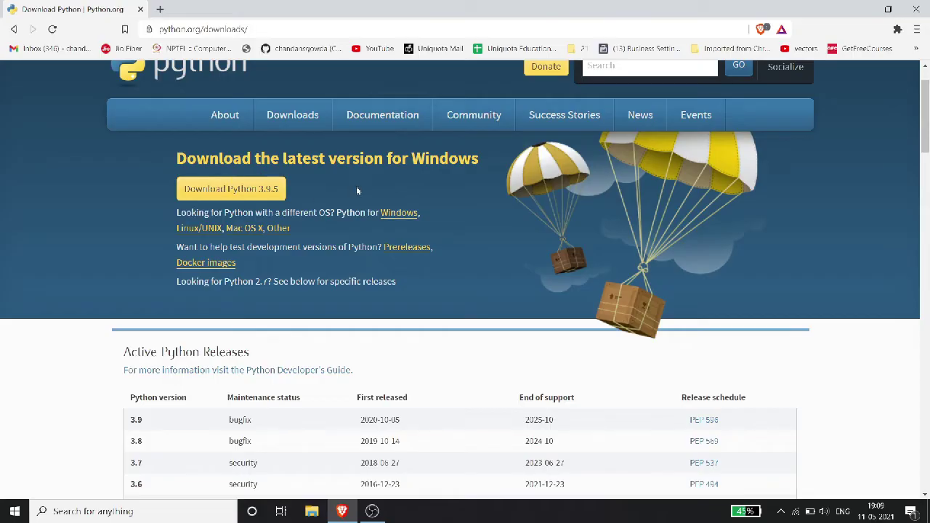
scroll(434, 174, "down", 6)
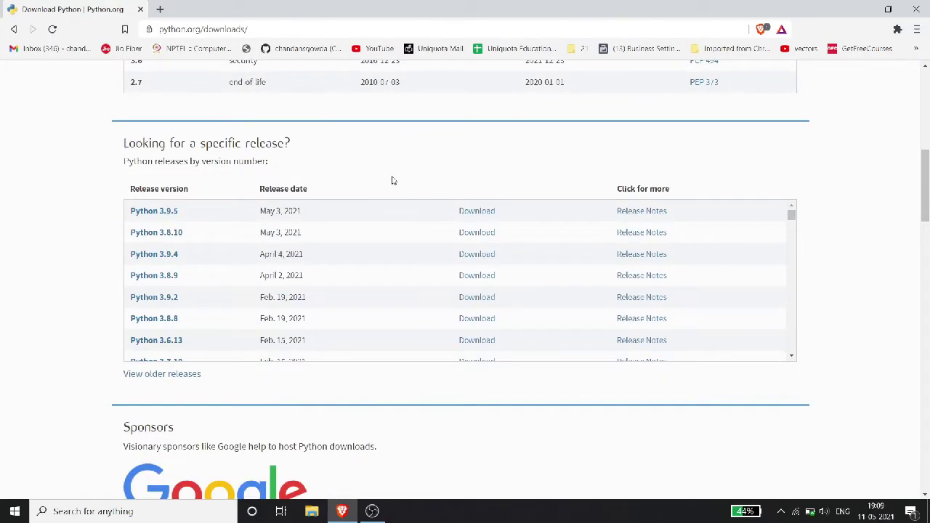
scroll(194, 232, "down", 1)
scroll(194, 231, "down", 1)
scroll(181, 234, "up", 1)
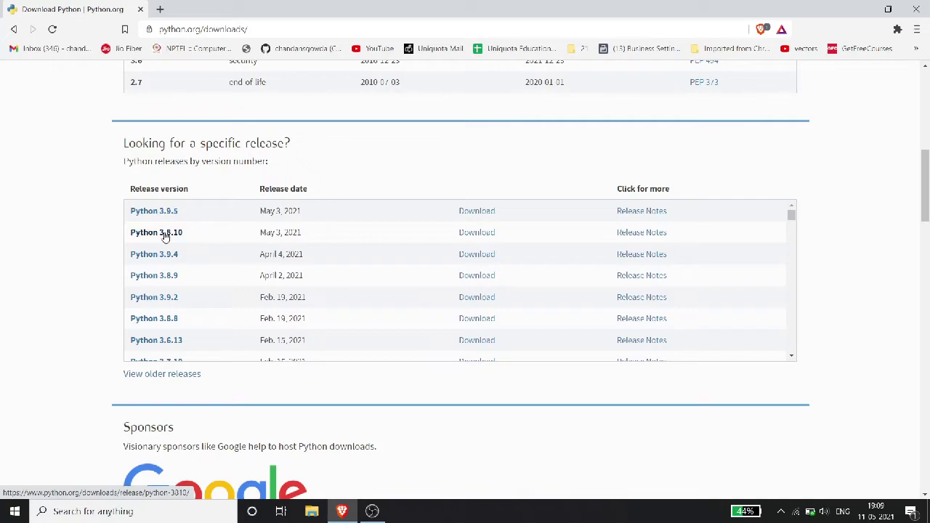
left_click_drag(266, 232, 302, 233)
left_click(377, 161)
left_click(470, 233)
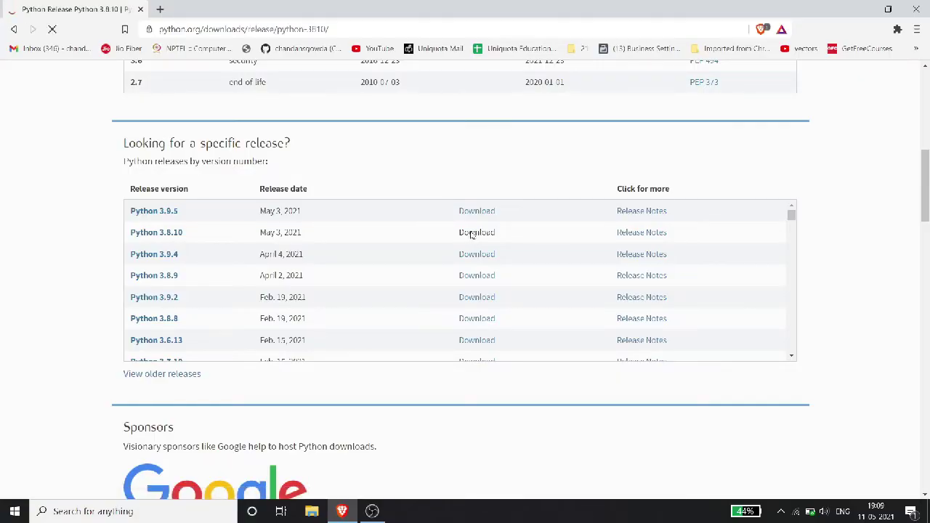
Step: Examine the Files table of the Python 3.8.10 release for the available Windows installers
scroll(386, 235, "down", 5)
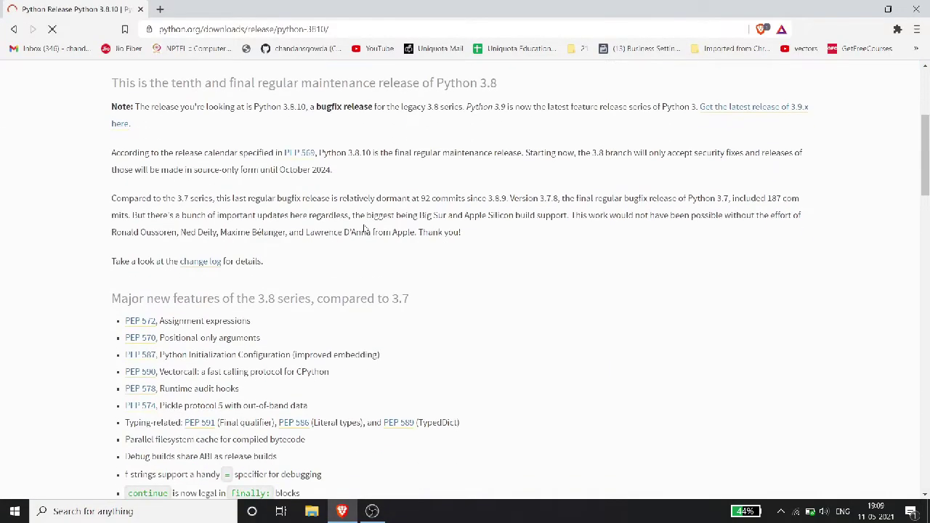
scroll(364, 229, "down", 15)
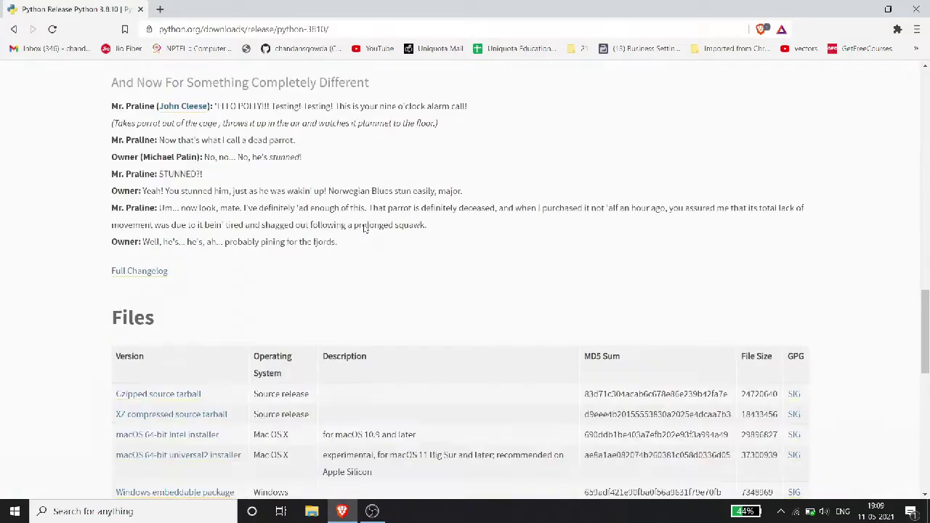
scroll(365, 229, "down", 3)
scroll(365, 229, "up", 4)
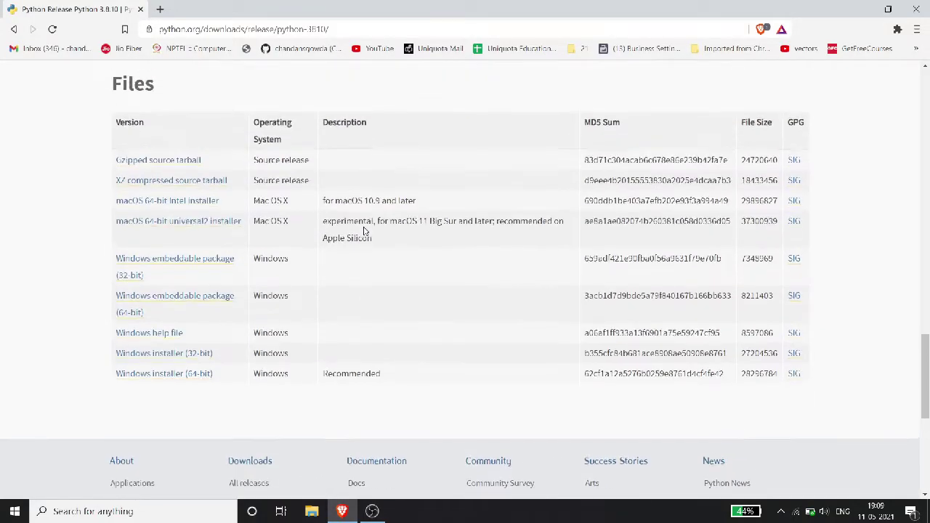
scroll(365, 231, "down", 1)
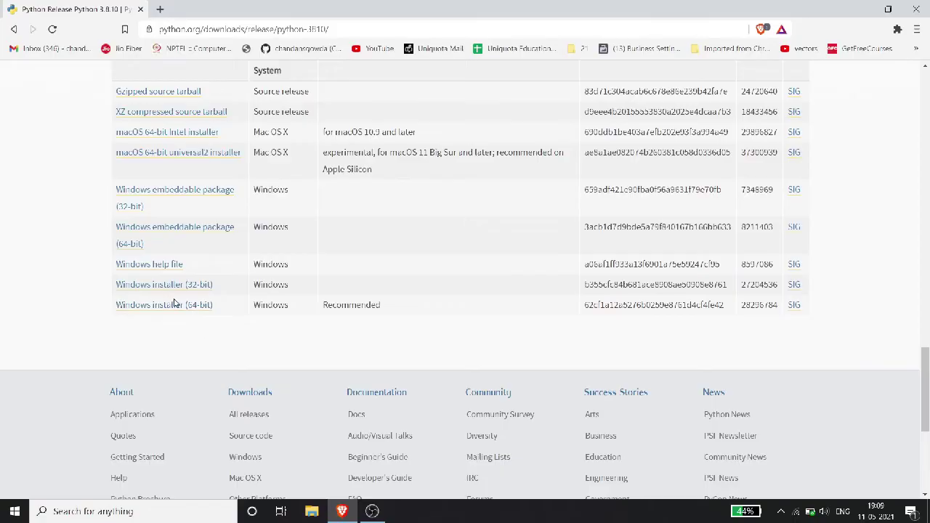
scroll(157, 138, "up", 2)
left_click_drag(106, 145, 204, 145)
left_click(234, 135)
scroll(126, 295, "down", 3)
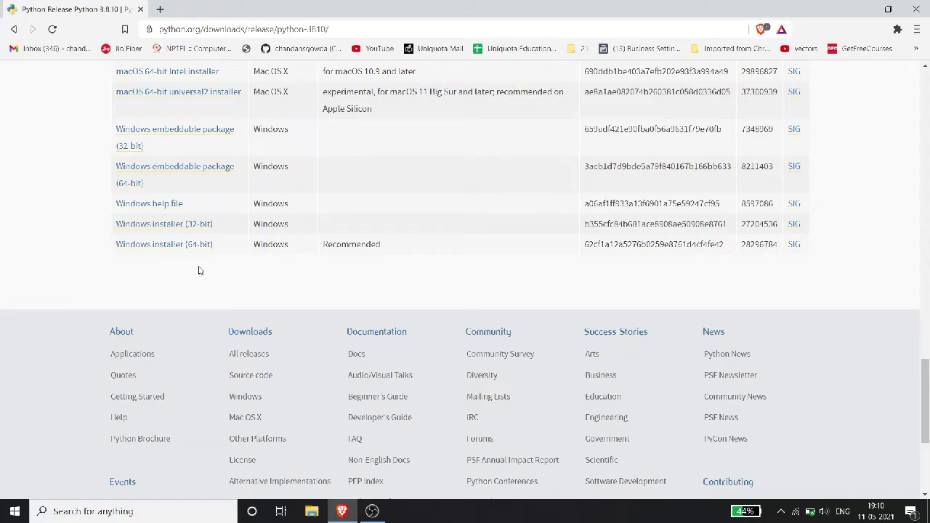
Step: Find This PC through Windows search, check the system type in its properties, and close the System window
left_click(14, 513)
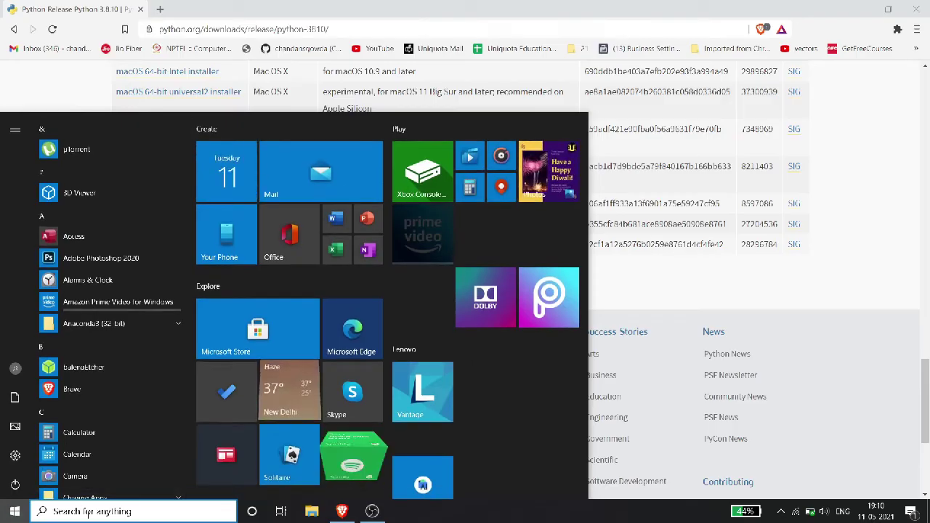
type("my")
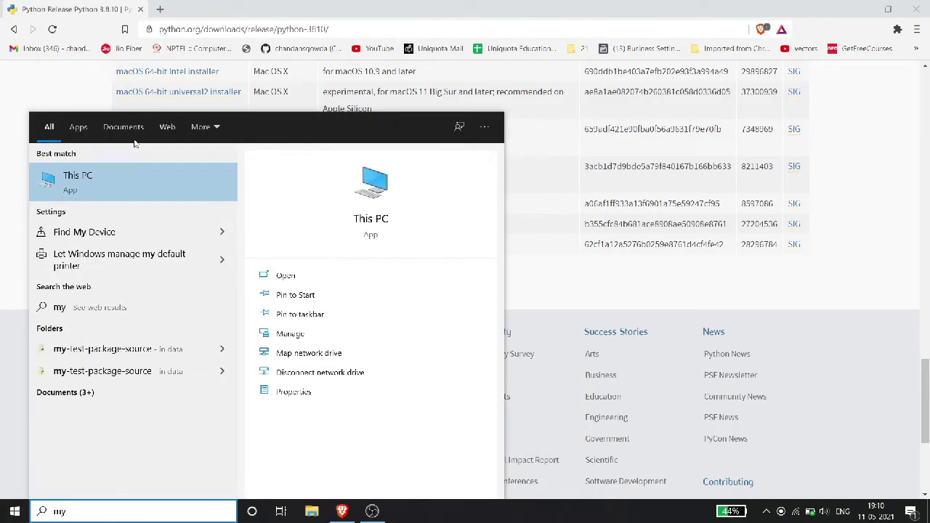
right_click(86, 191)
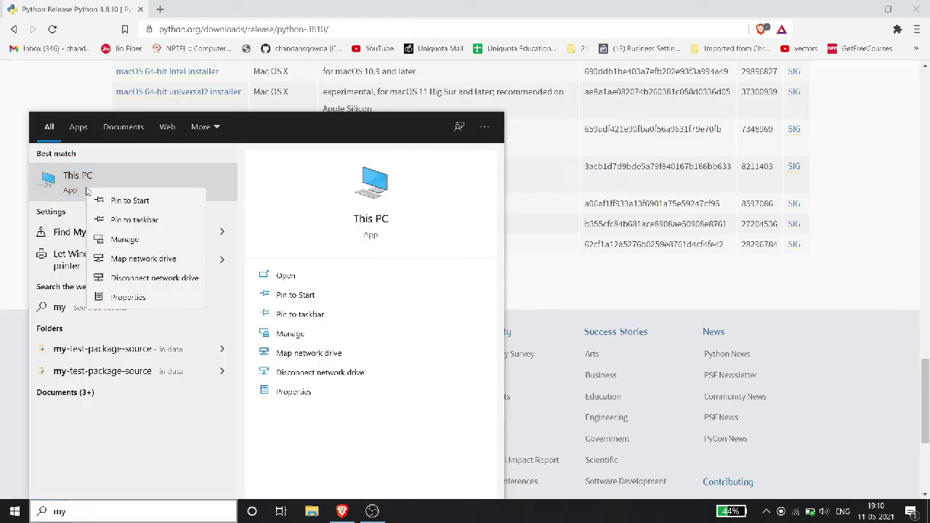
left_click(117, 297)
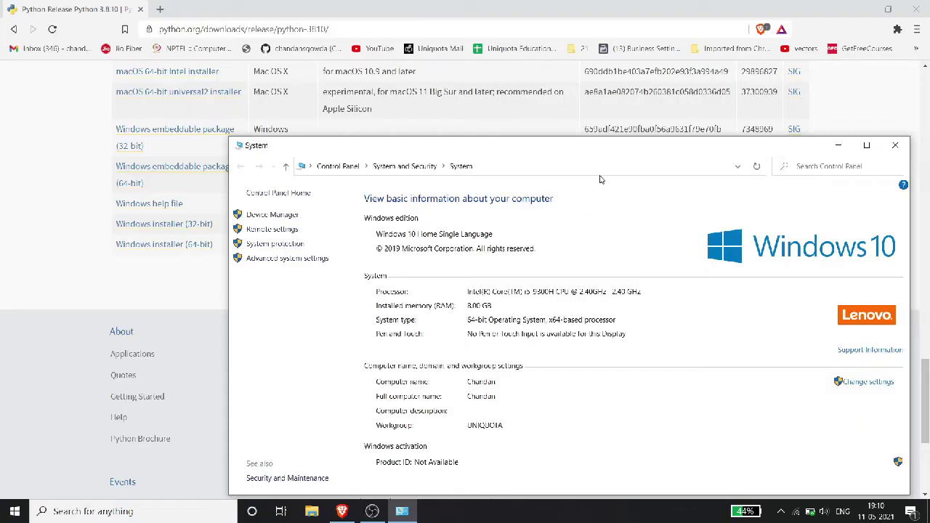
left_click_drag(582, 145, 527, 77)
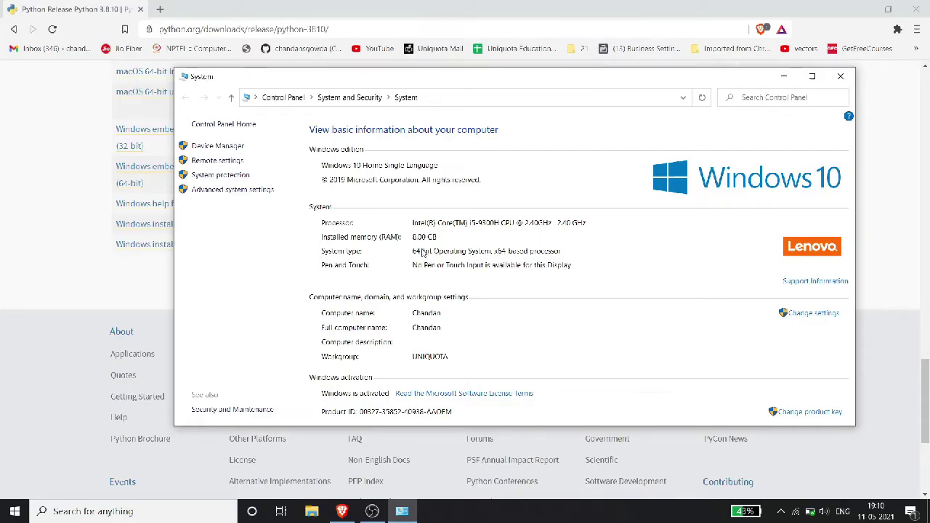
left_click(839, 76)
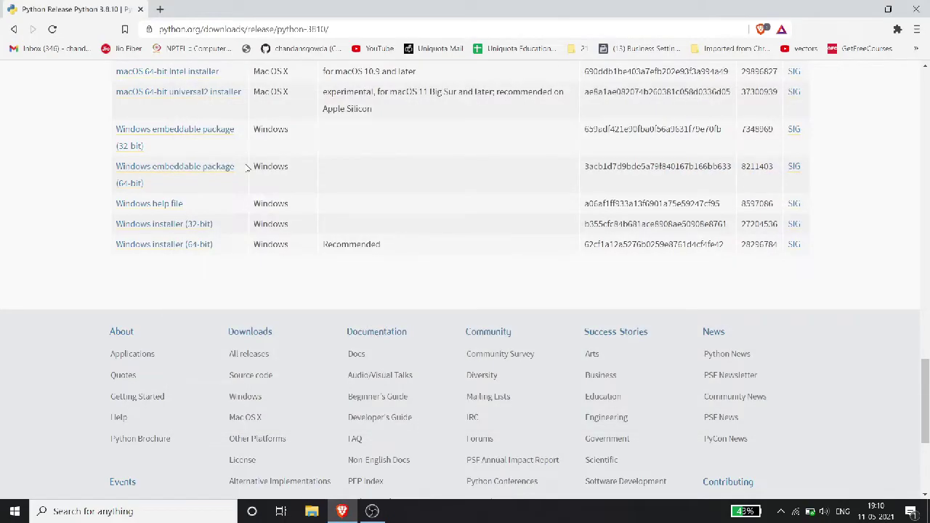
Step: Try to download the Windows installer (64-bit) for Python 3.8.10
left_click(161, 248)
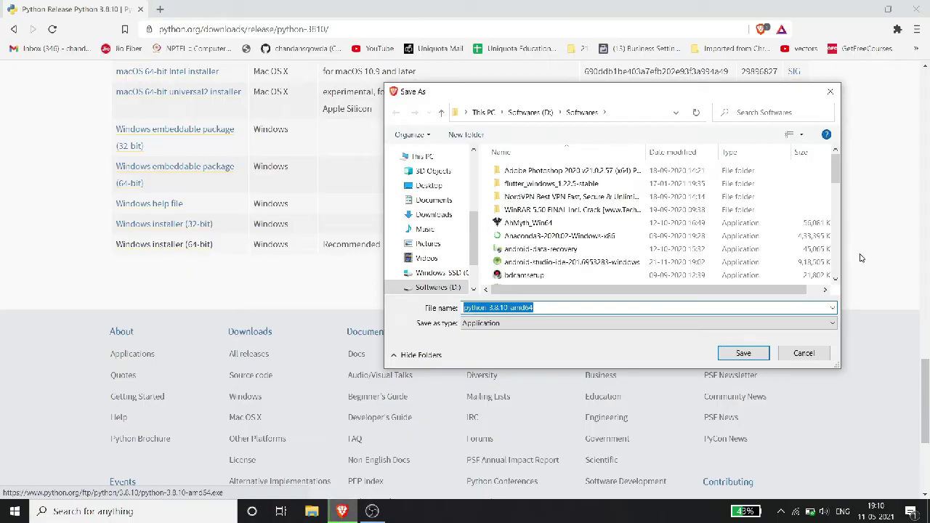
left_click(831, 91)
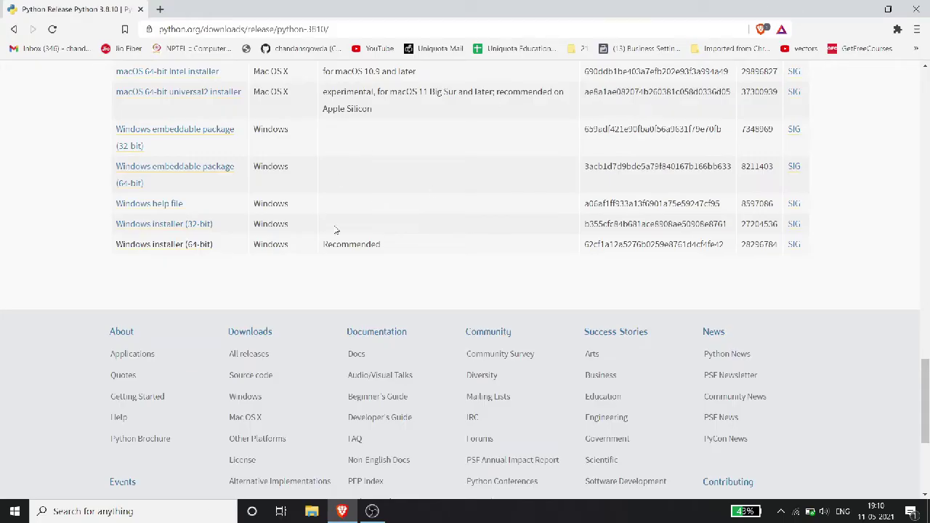
Step: Show the already downloaded python-3.9.5-amd64.exe in its folder from the browser's download list
key("ctrl+j")
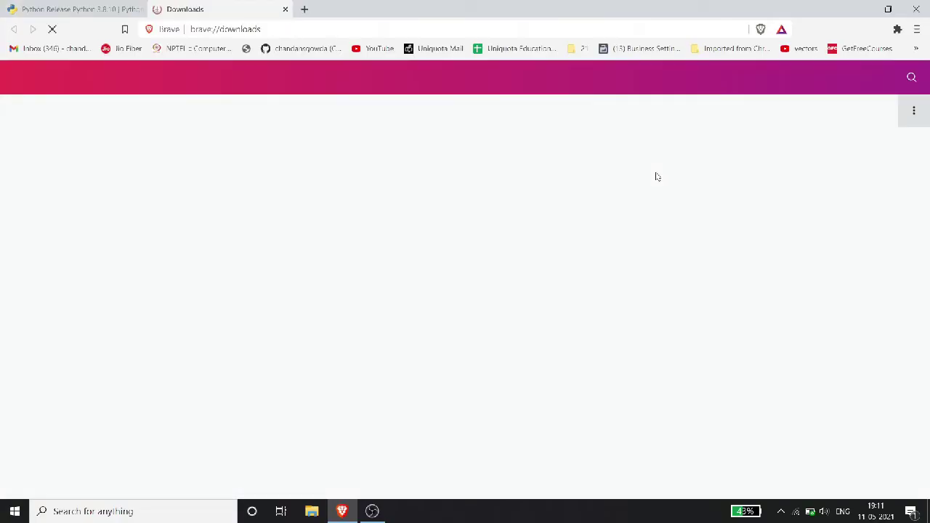
scroll(434, 219, "down", 2)
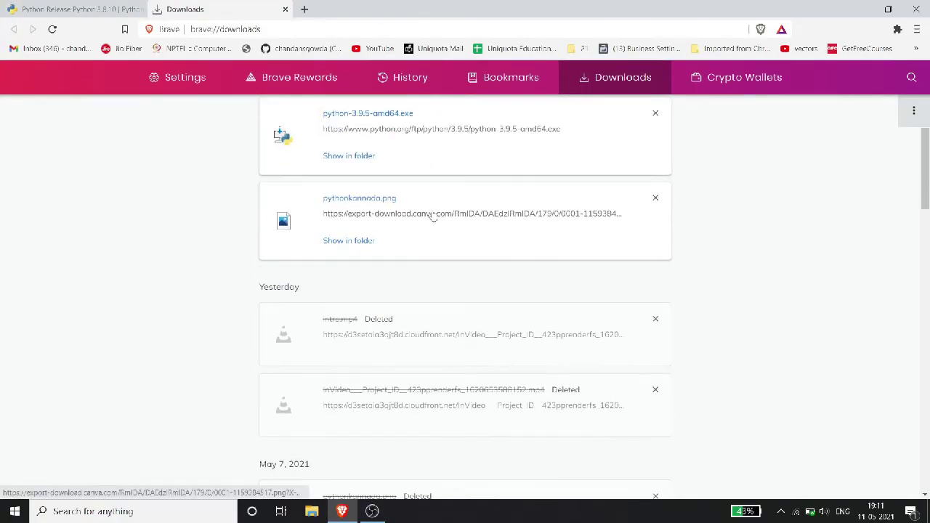
scroll(345, 253, "up", 1)
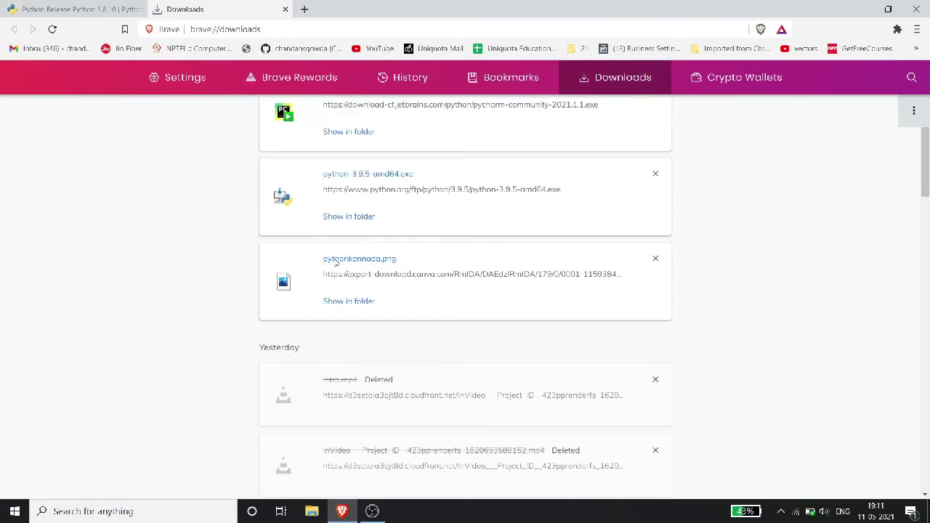
scroll(356, 218, "down", 1)
left_click(346, 163)
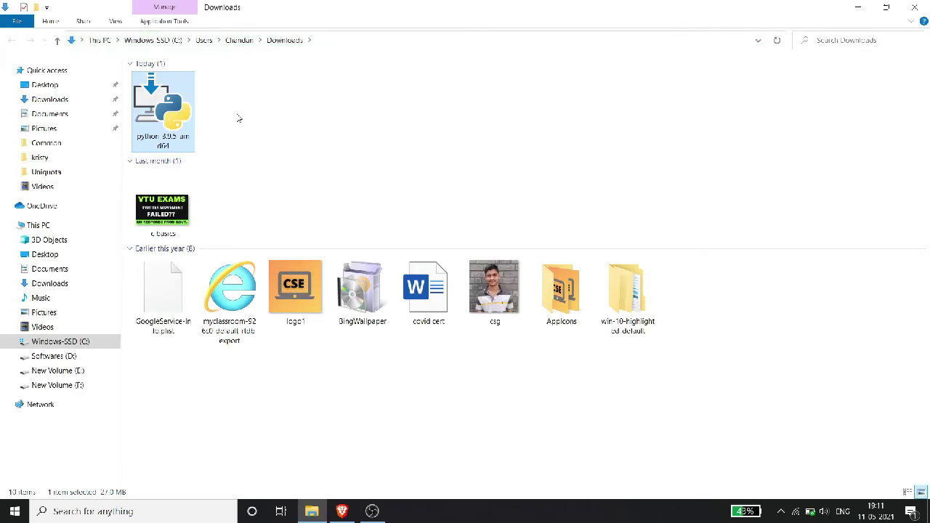
Step: Run the Python 3.9.5 installer and enable adding Python 3.9 to PATH
double_click(174, 114)
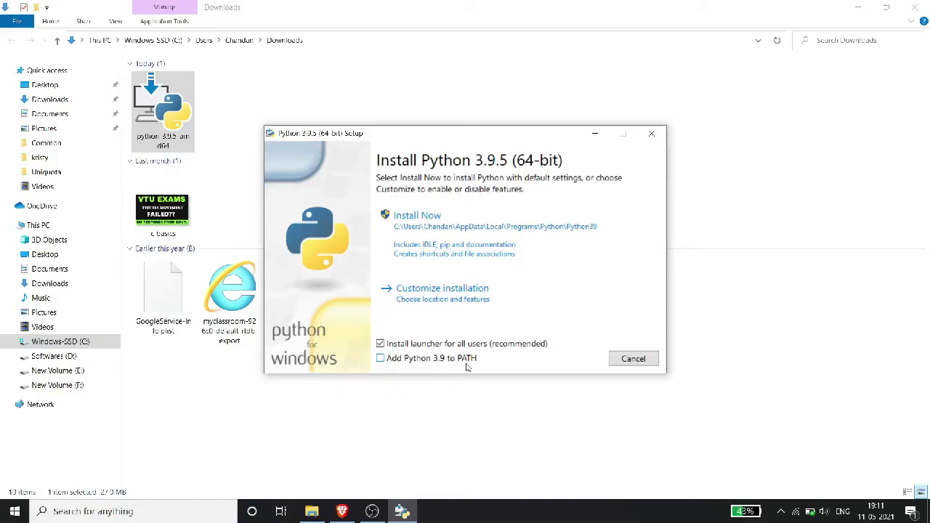
left_click(382, 360)
left_click(385, 366)
left_click(380, 360)
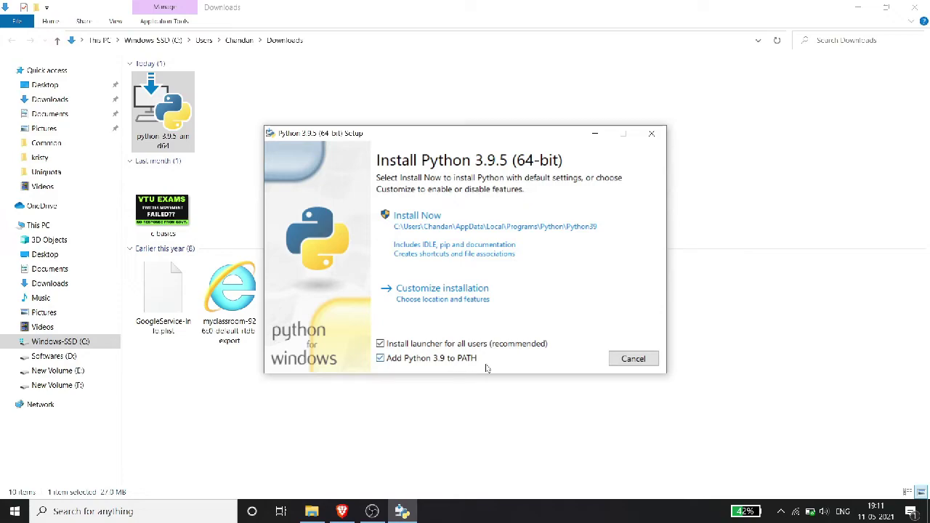
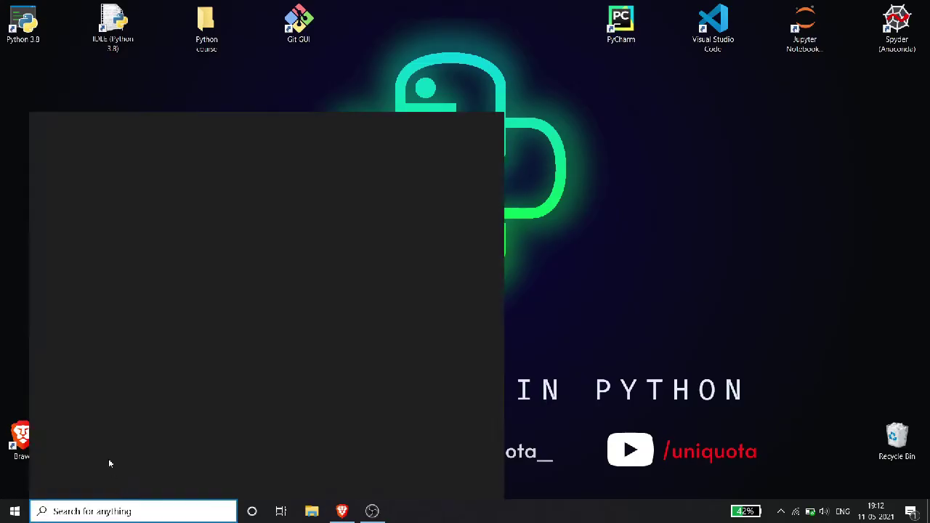
Step: Search Windows for "pyth" to check the installed Python apps, and close the search
type("pyth")
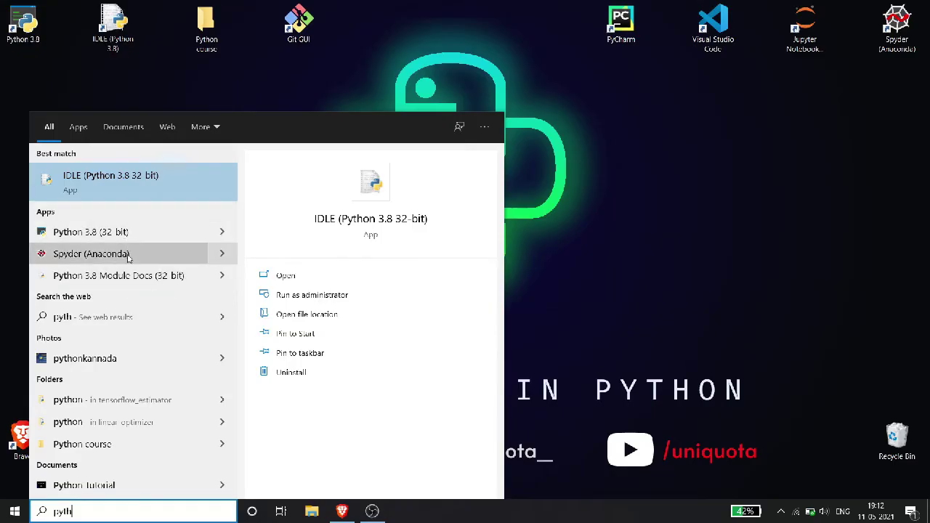
left_click(683, 185)
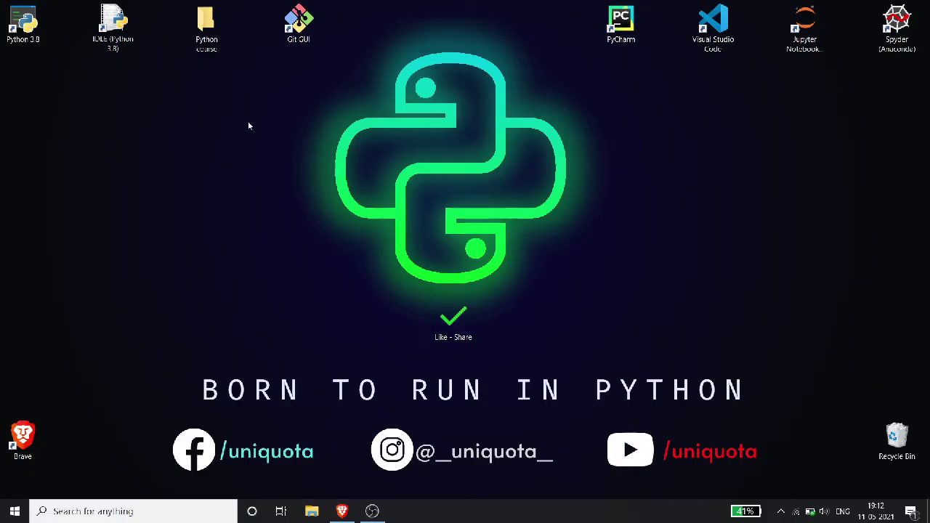
left_click(26, 33)
left_click(148, 102)
left_click_drag(602, 61, 896, 24)
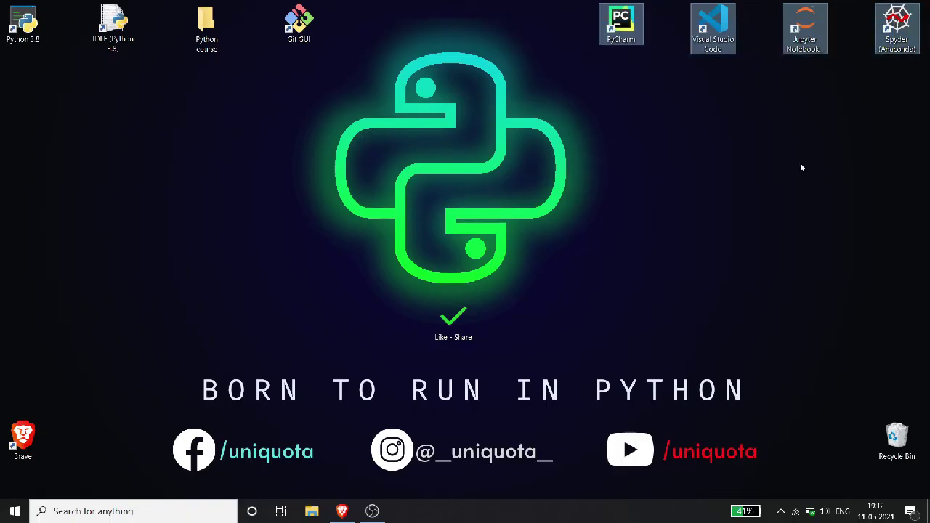
left_click(799, 162)
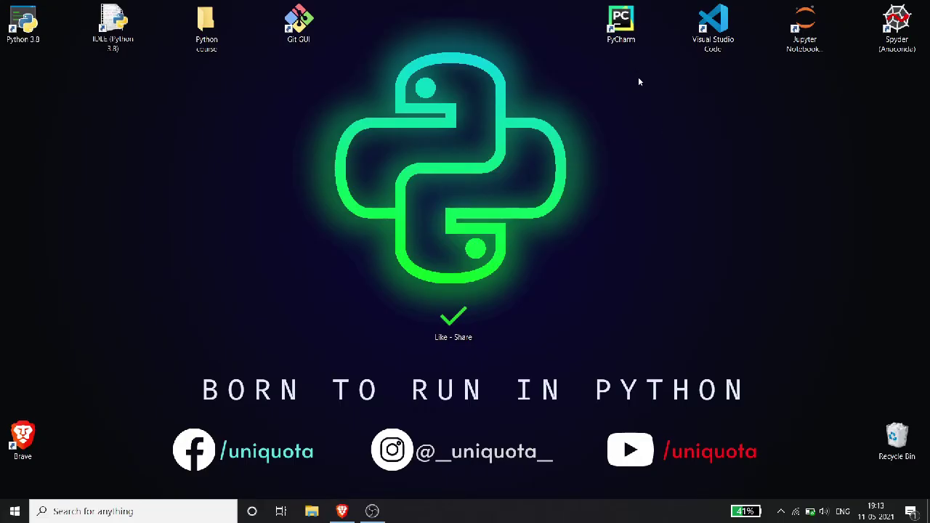
Step: Open the Python 3.8 IDLE shell from the desktop, run print("Like") in it, and close the shell
double_click(121, 36)
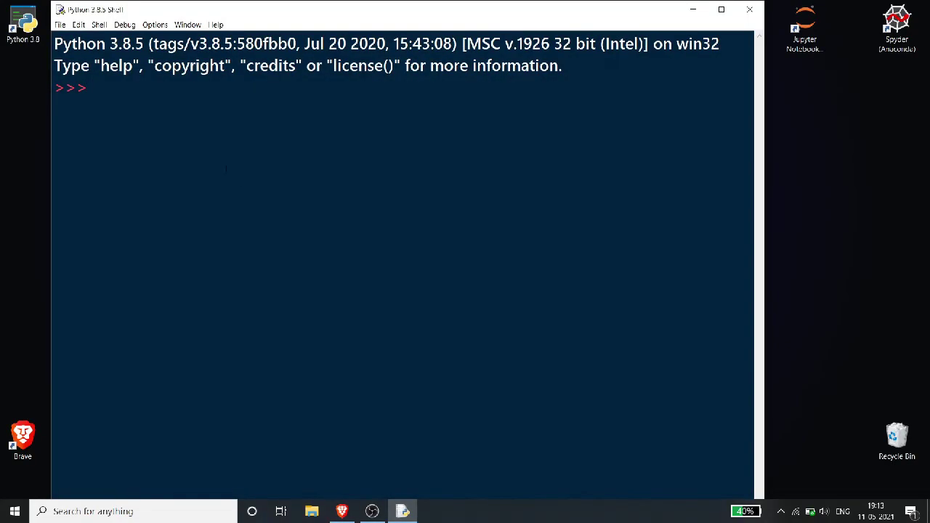
left_click_drag(280, 7, 389, 20)
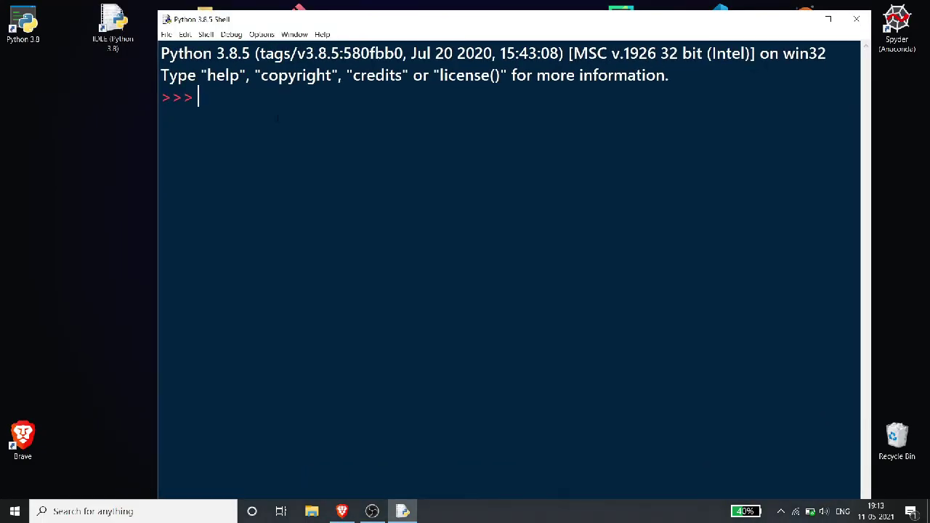
type("print(")
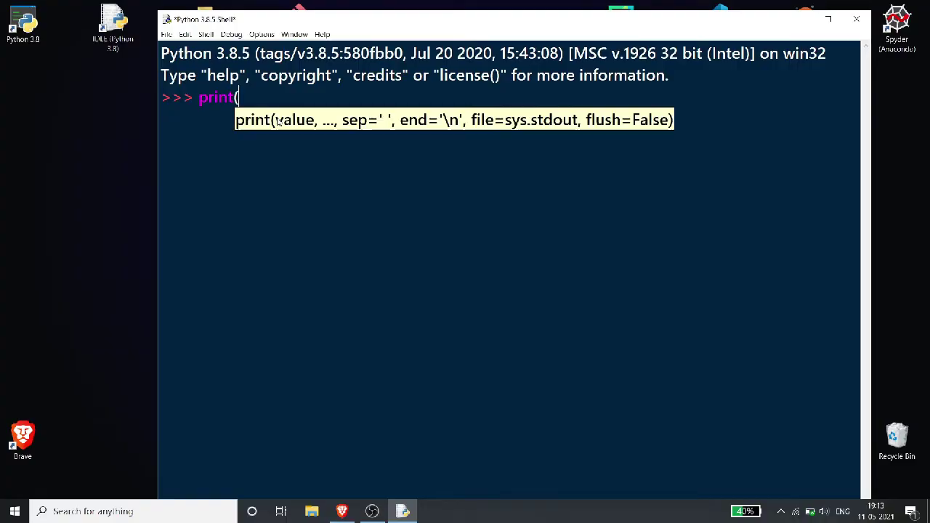
type("\"Like\")")
key("Return")
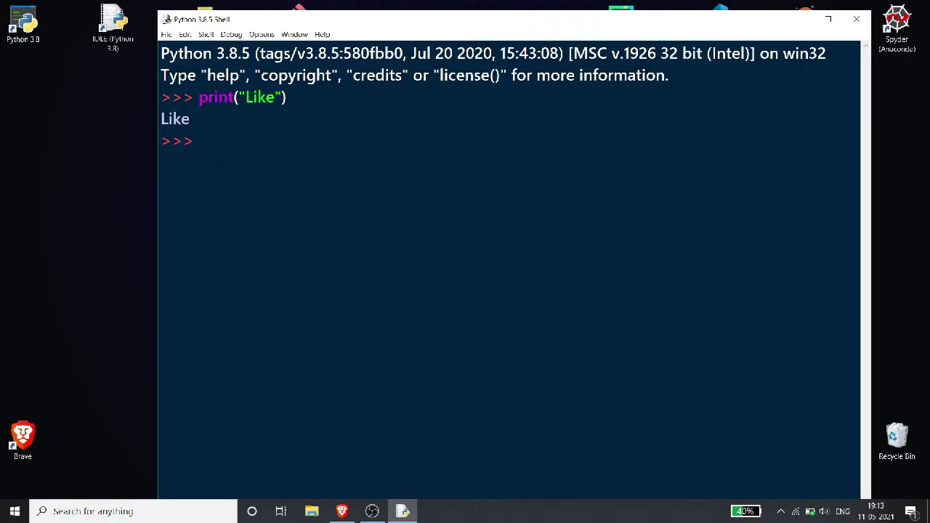
left_click_drag(217, 53, 251, 53)
left_click(349, 165)
left_click(856, 19)
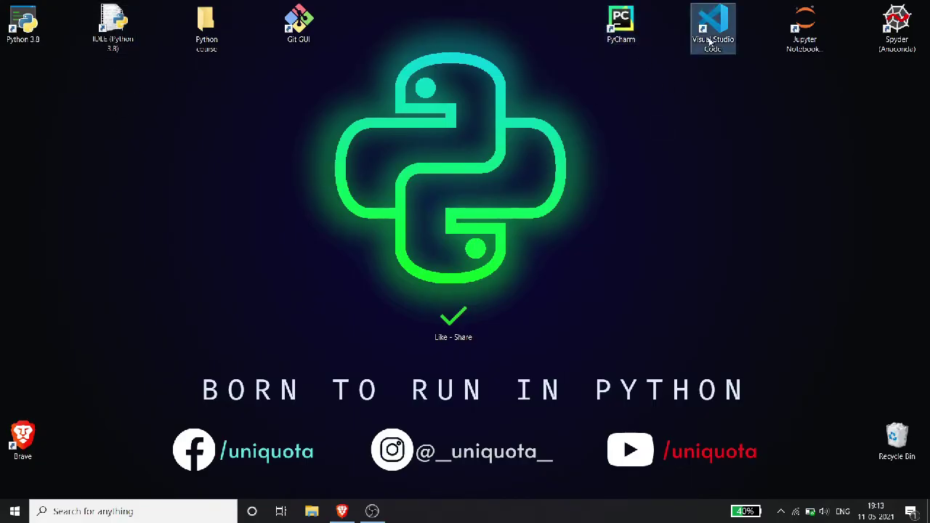
left_click(910, 28)
left_click(832, 151)
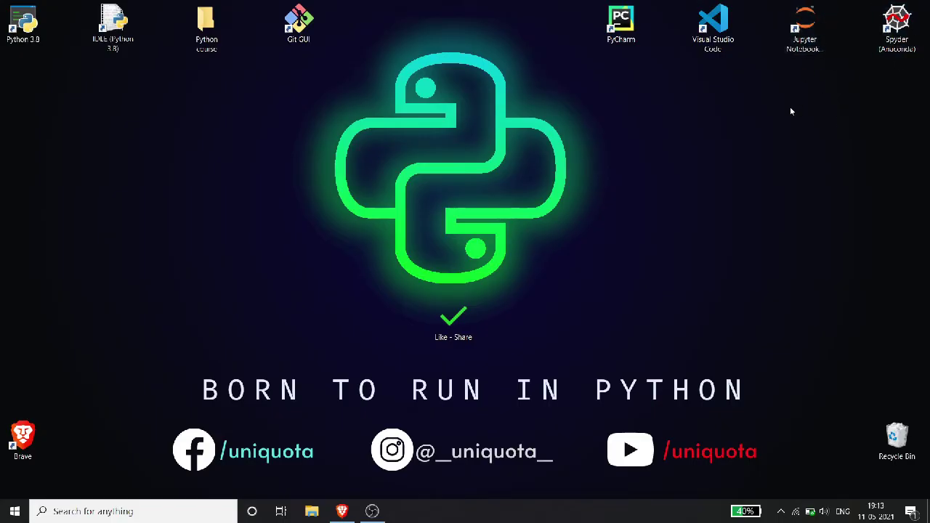
left_click(622, 26)
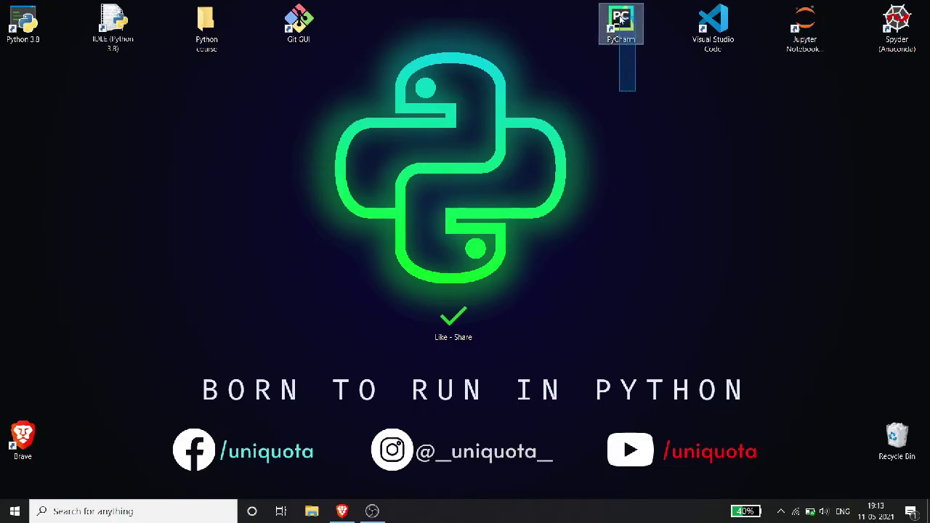
left_click(641, 101)
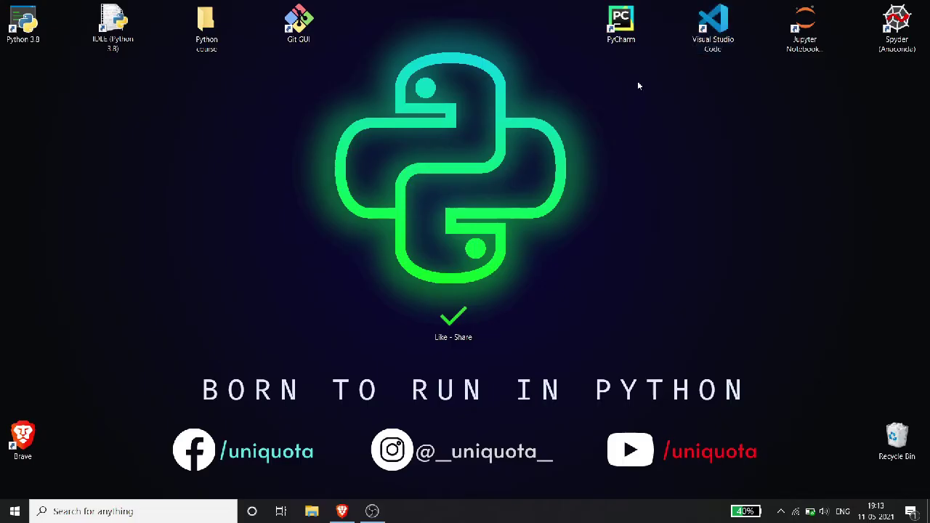
left_click(621, 25)
left_click(612, 93)
Step: Switch to the Brave browser, search the web for "pycharm" and follow the Download PyCharm result
left_click(342, 511)
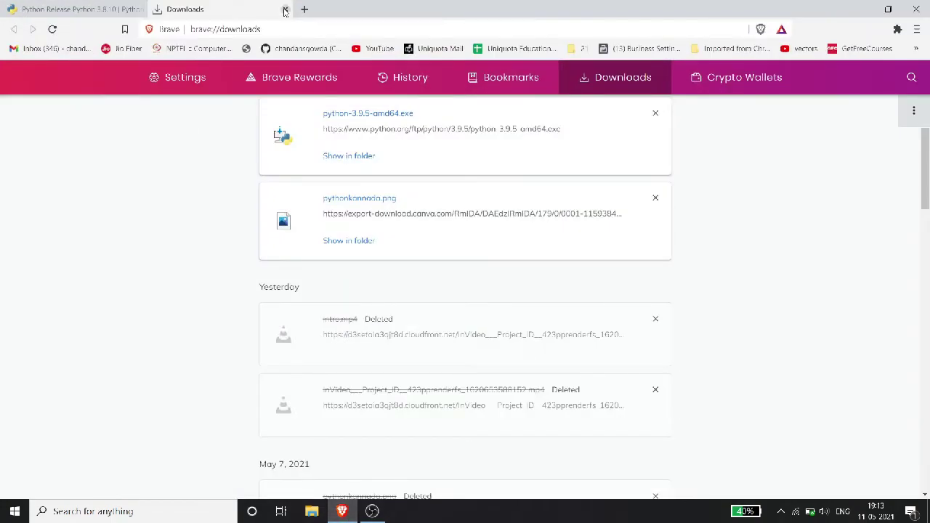
left_click(285, 9)
left_click(227, 30)
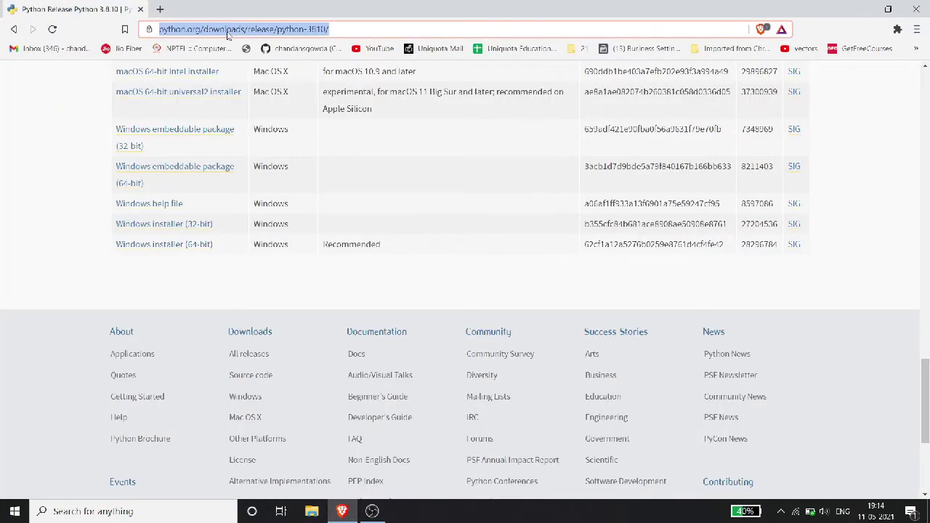
type("pycharm")
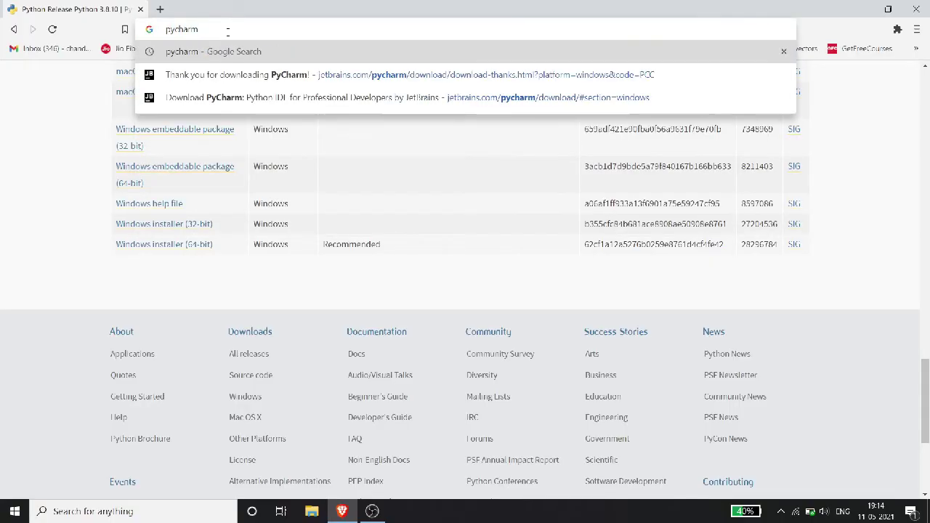
key("Return")
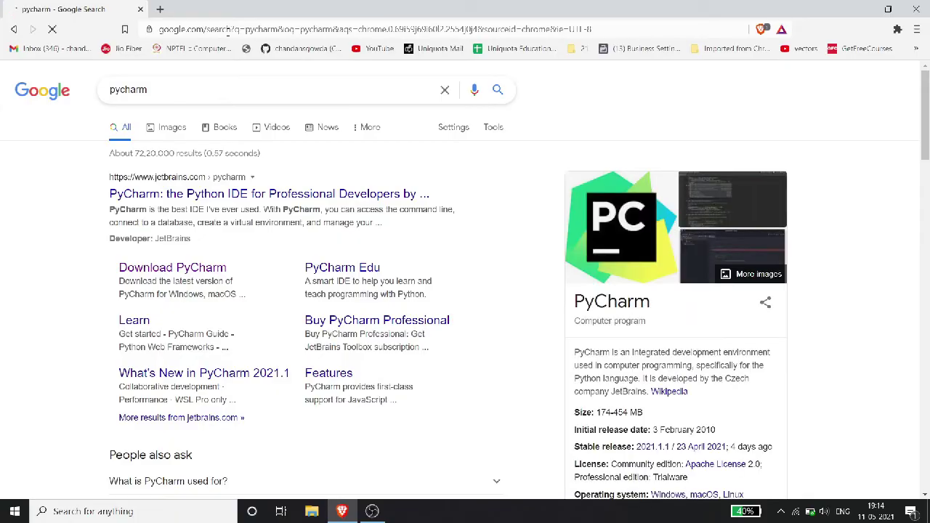
scroll(105, 183, "down", 1)
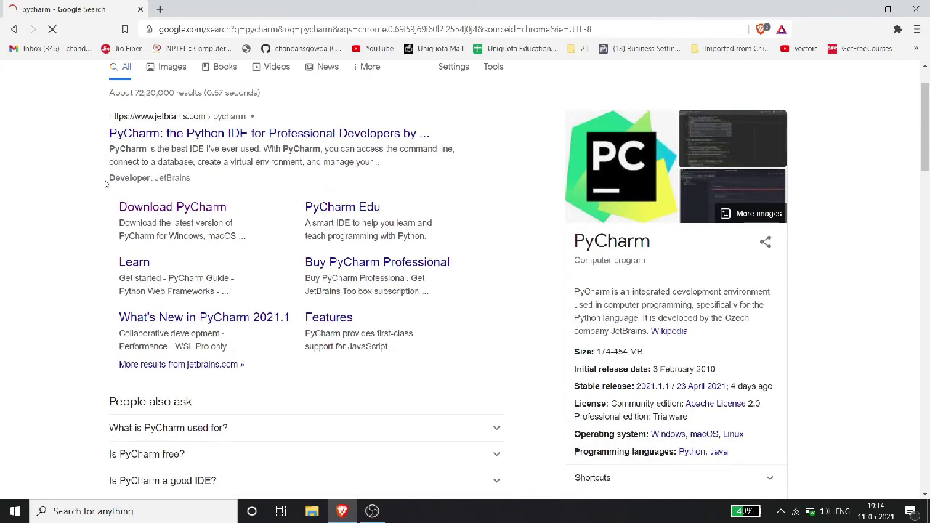
left_click(169, 210)
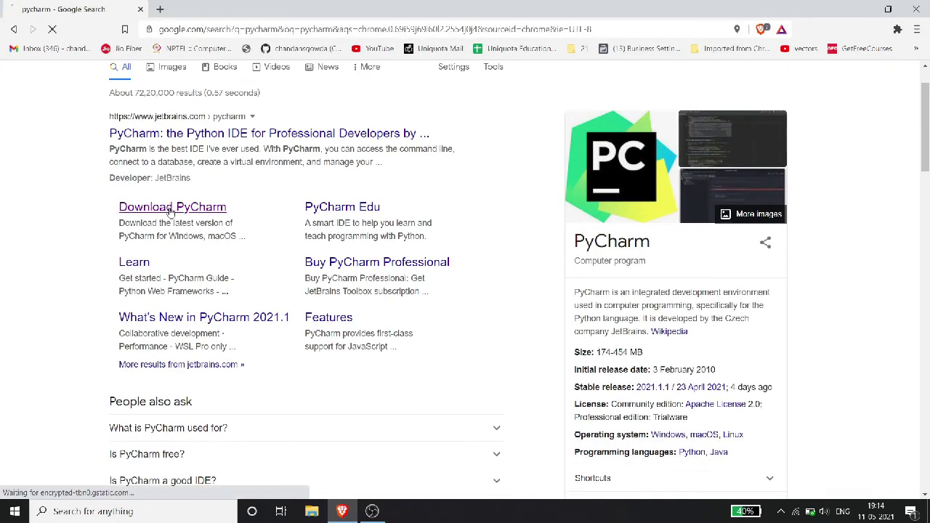
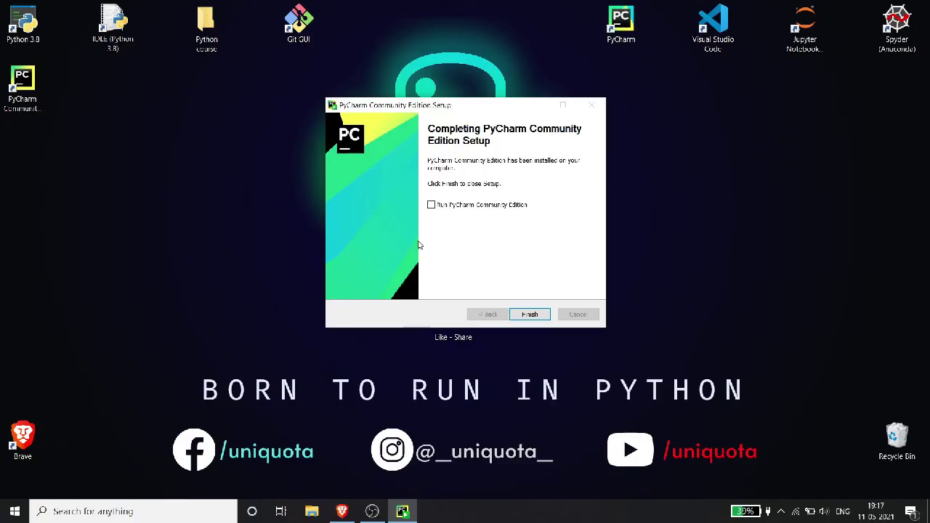
Step: Finish the PyCharm Community Edition setup with the program set to run, and accept its user agreement
left_click(431, 206)
left_click(530, 314)
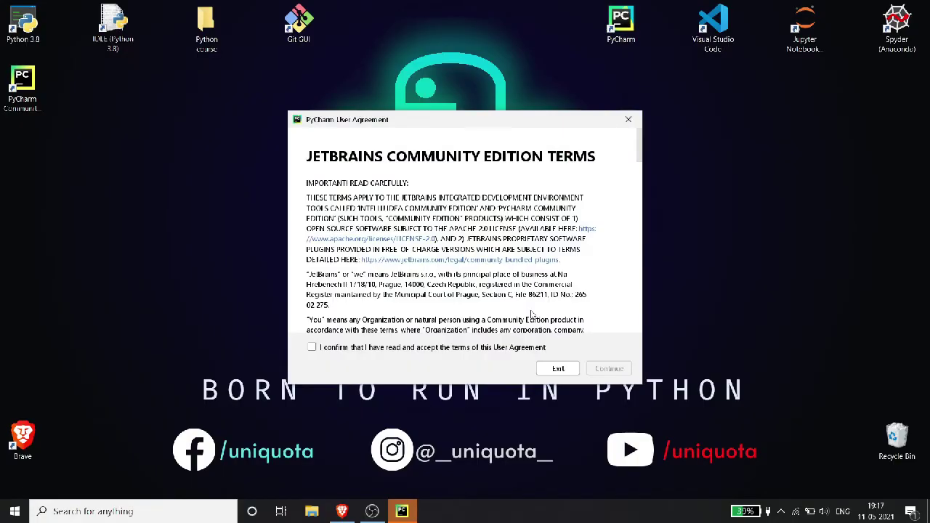
left_click(312, 348)
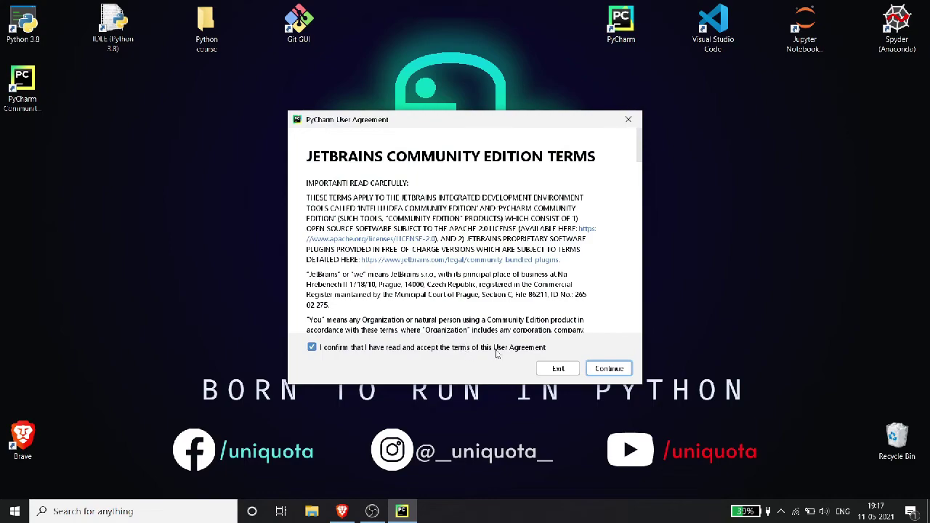
left_click(312, 349)
left_click(313, 349)
left_click(608, 369)
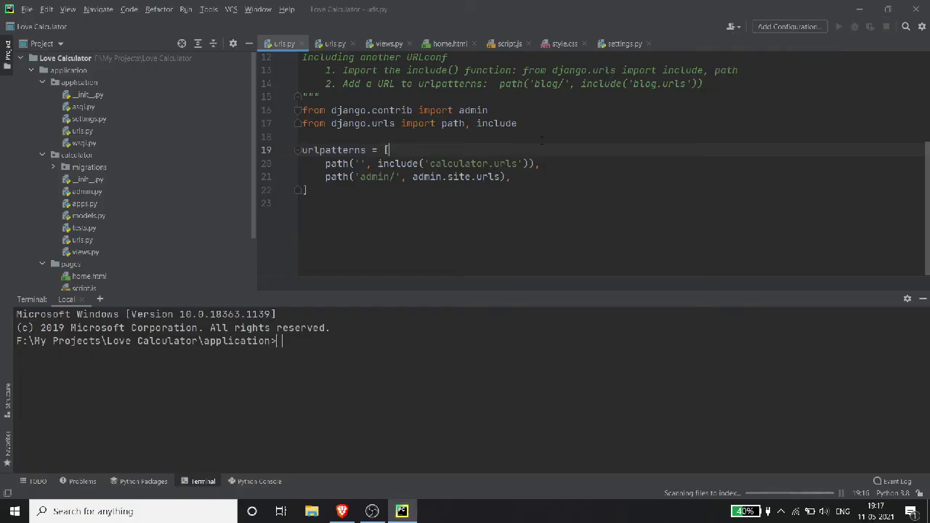
Step: Dismiss the daily tip and create project F:\My Projects\uniquota with the previously configured Python 3.8 interpreter, opening it in this window
left_click_drag(440, 83, 482, 168)
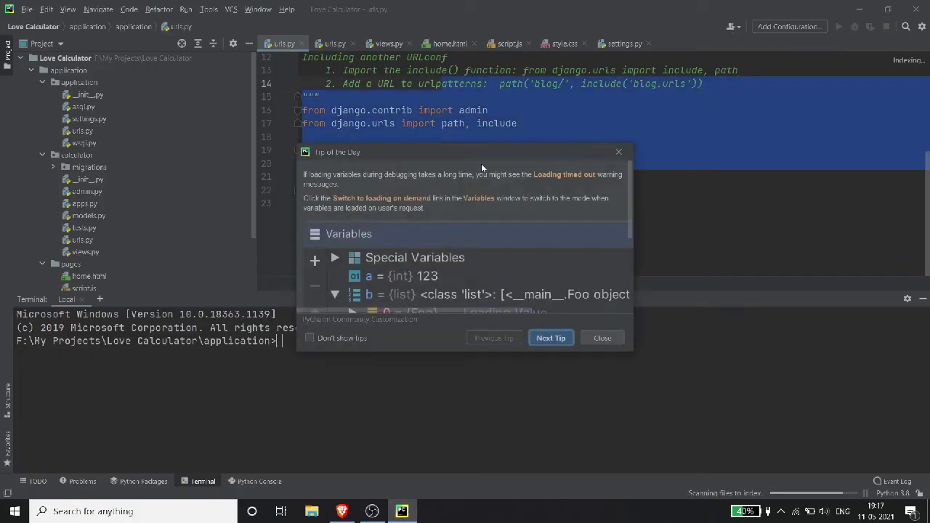
left_click(618, 152)
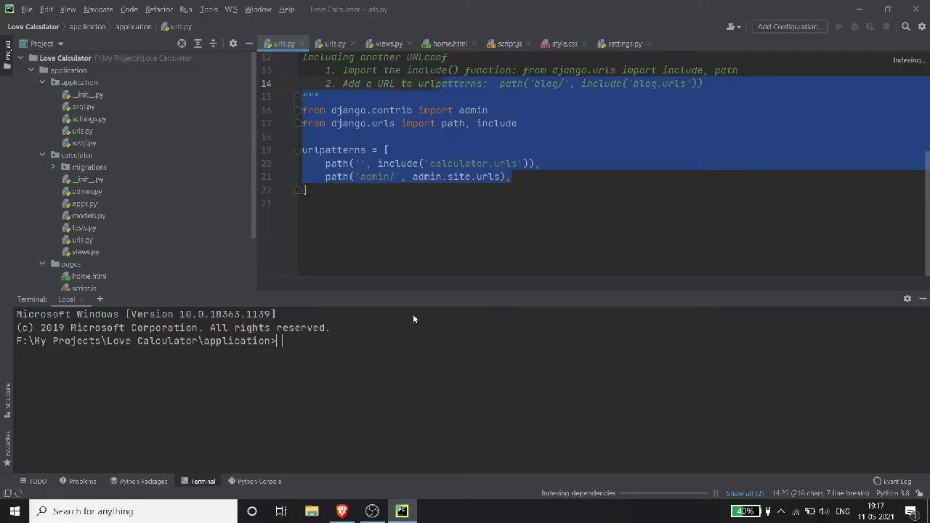
left_click(26, 9)
left_click(31, 25)
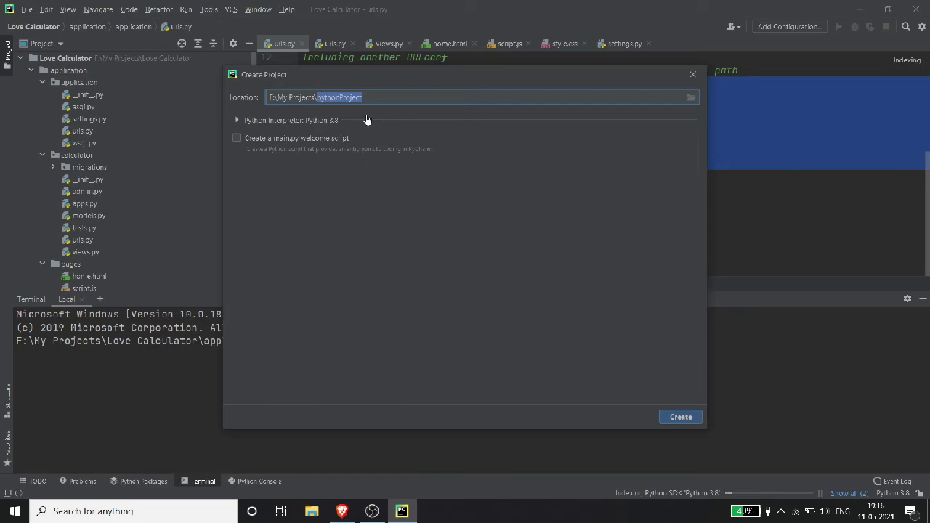
type("uniqucta")
left_click(237, 121)
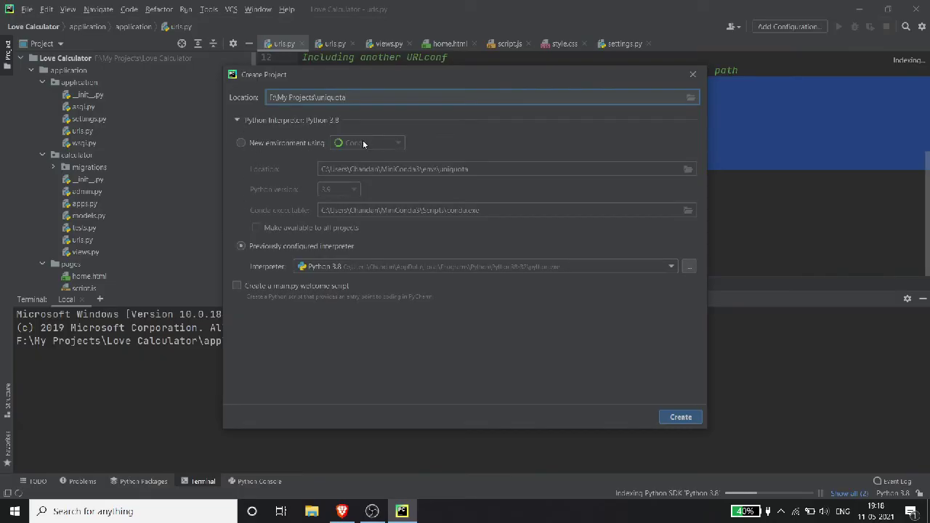
left_click(262, 251)
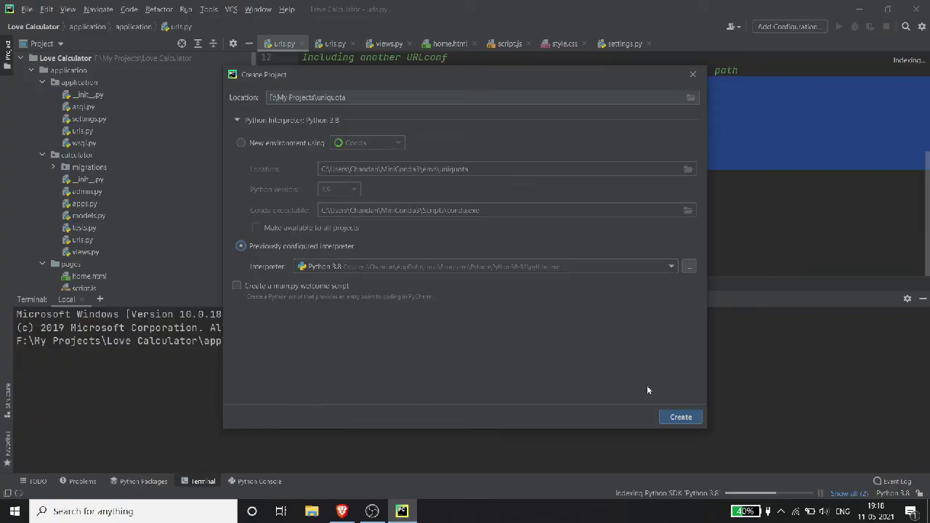
left_click(679, 417)
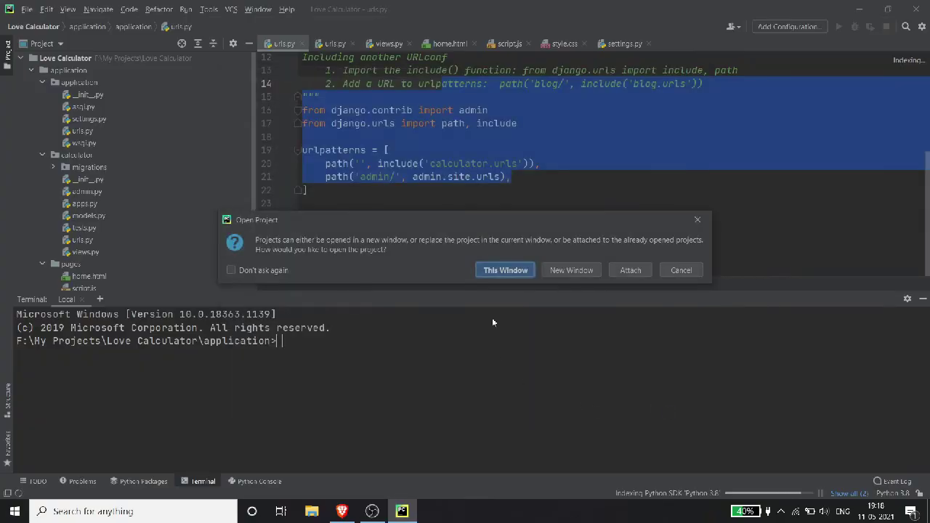
left_click(522, 276)
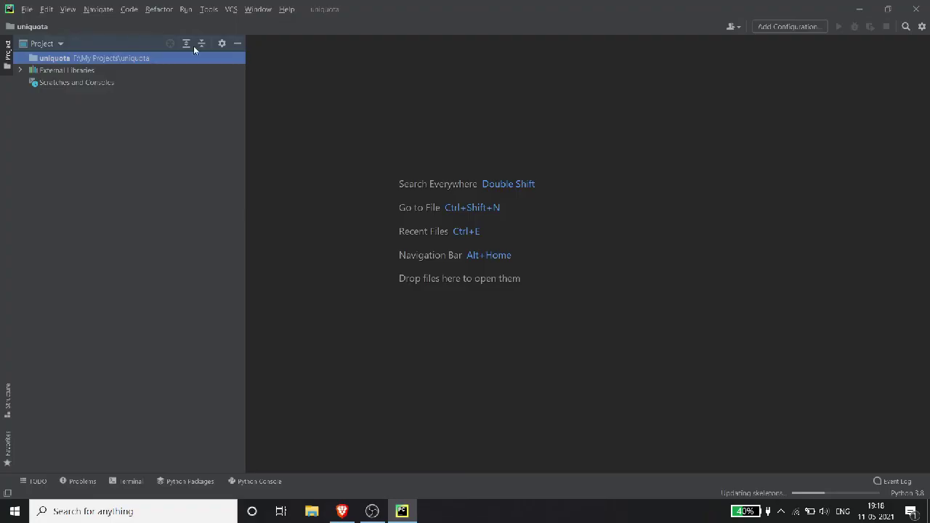
Step: Add a new Python file named practice to the uniquota project folder
right_click(76, 60)
mouse_move(85, 64)
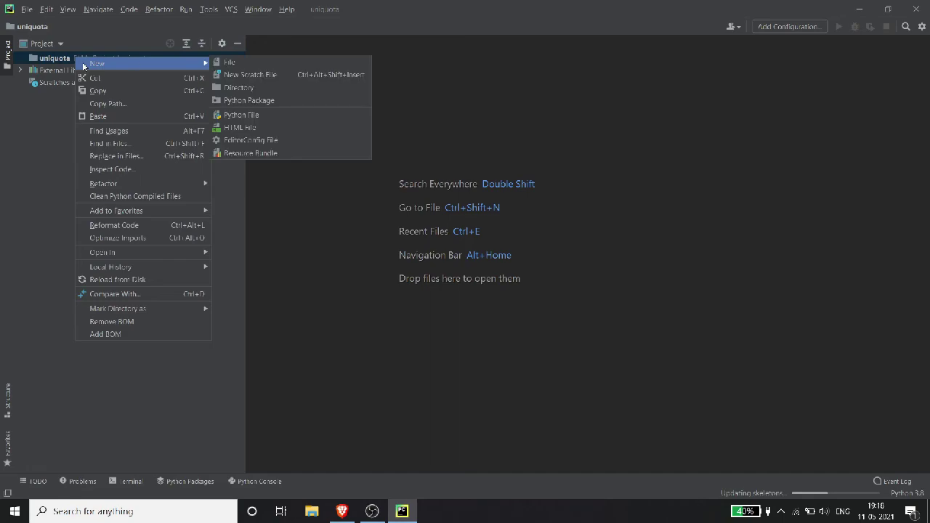
left_click(239, 115)
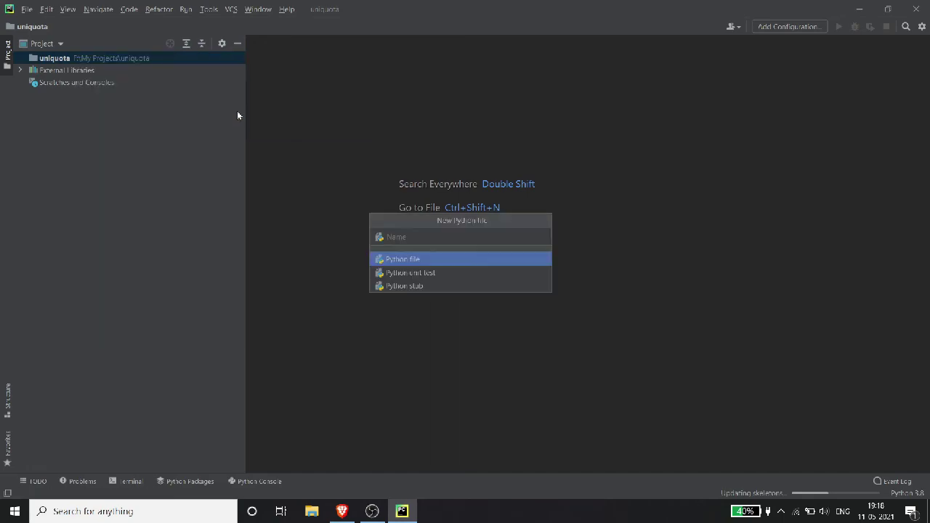
type("practice")
key("Return")
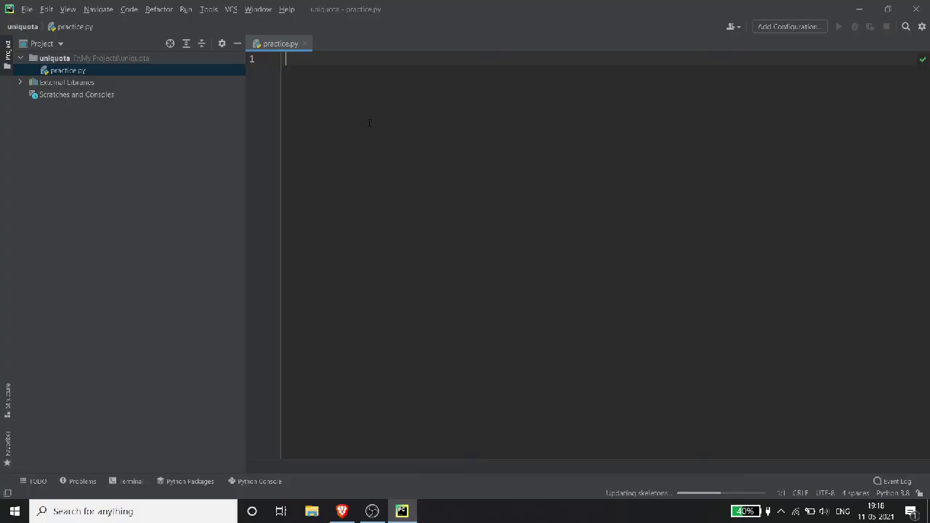
type("dvasvkjn")
key("BackSpace")
key("BackSpace")
key("BackSpace")
key("BackSpace")
key("BackSpace")
key("BackSpace")
key("BackSpace")
key("BackSpace")
Step: Write the statement print("Hi Everyone") on line 1 of practice.py
type("print")
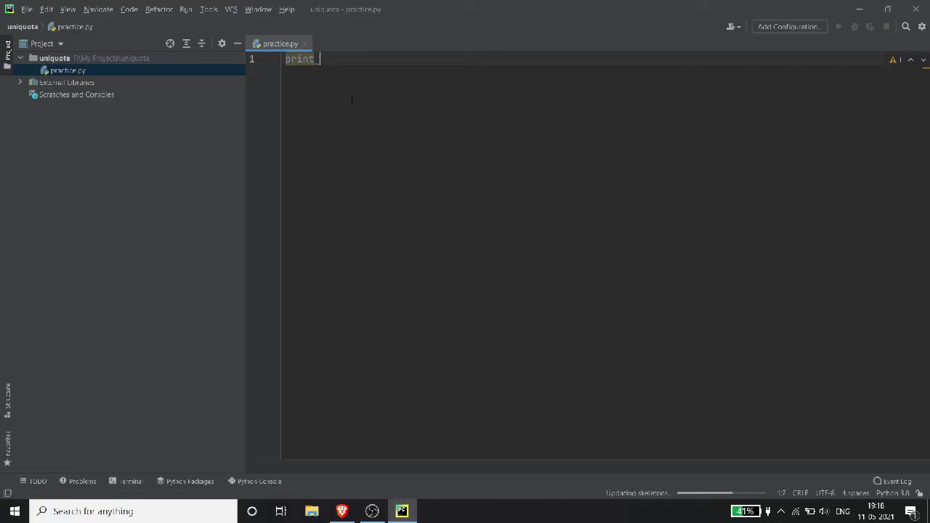
key("BackSpace")
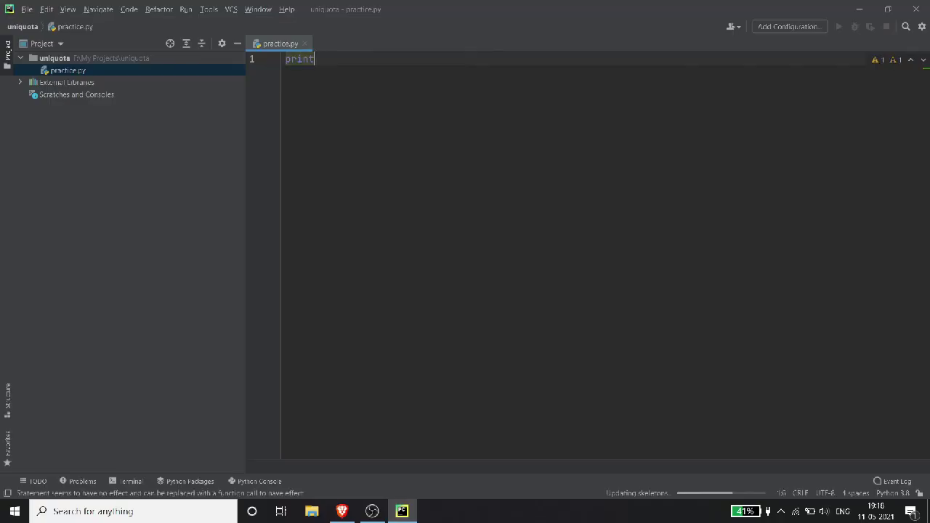
type("(\"")
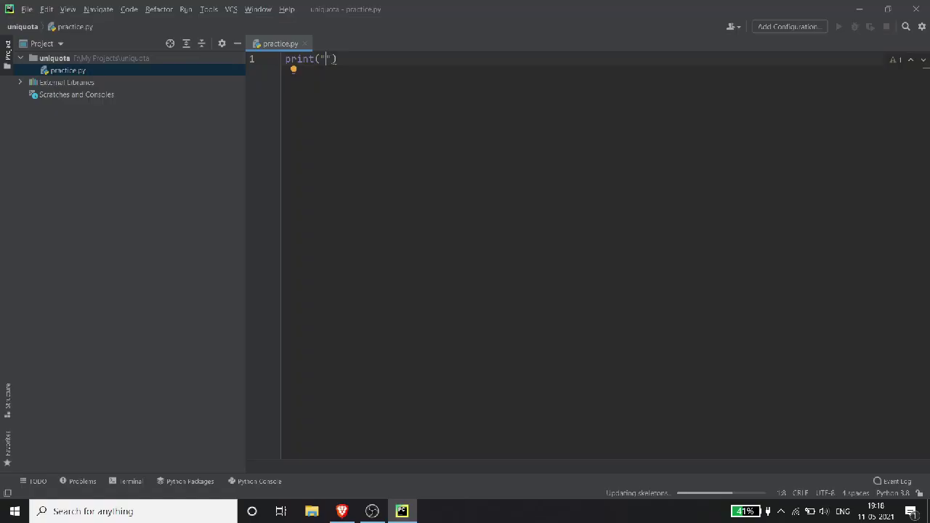
type("Hi Everyone")
key("ctrl+Left")
key("ctrl+Left")
key("shift+End")
left_click_drag(285, 59, 311, 59)
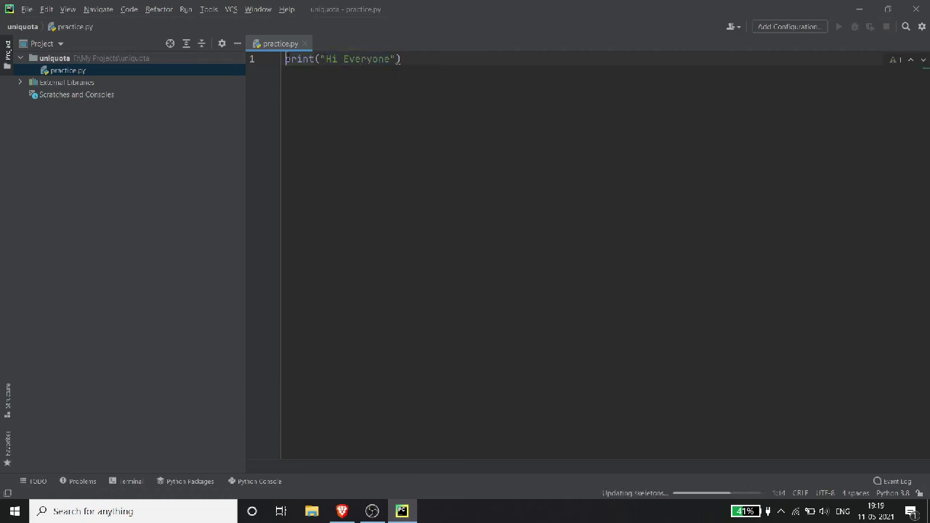
left_click(311, 61)
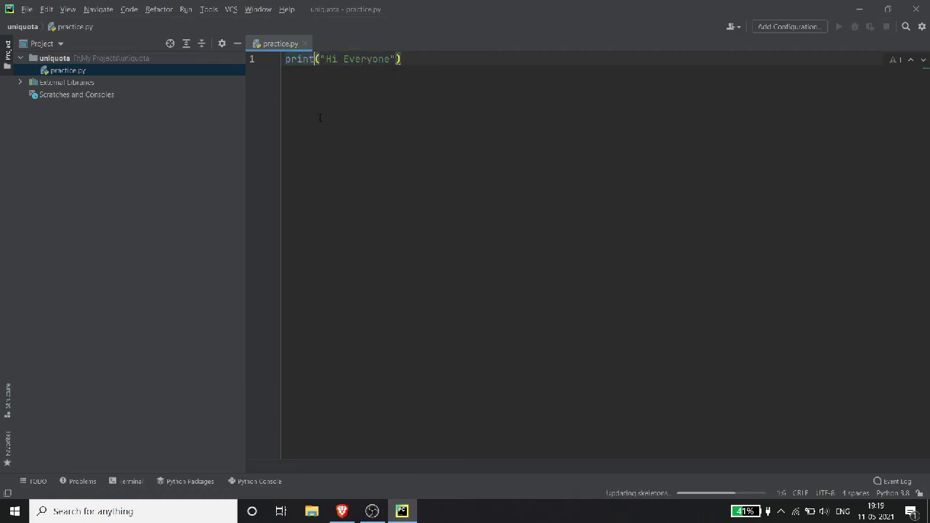
Step: Add a second line to practice.py containing only the keyword del, below the print statement
double_click(298, 59)
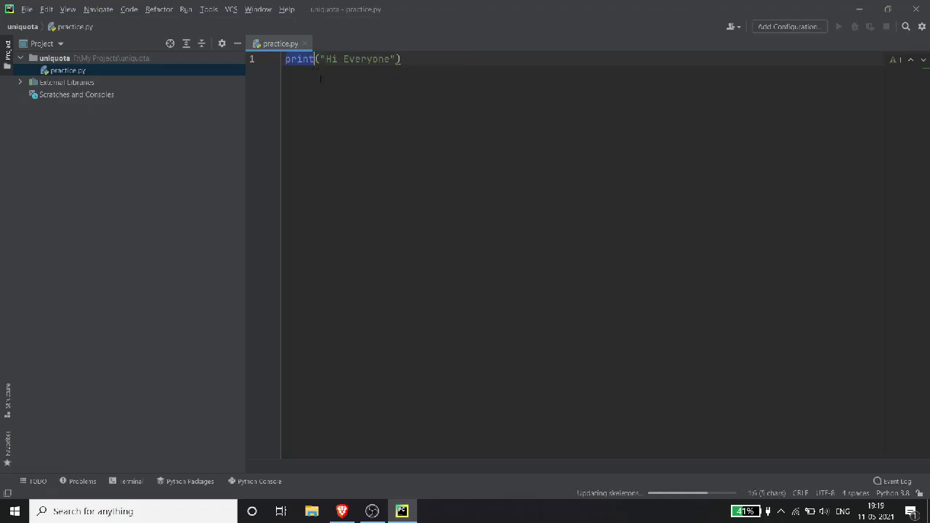
left_click(327, 58)
left_click(445, 72)
key("Return")
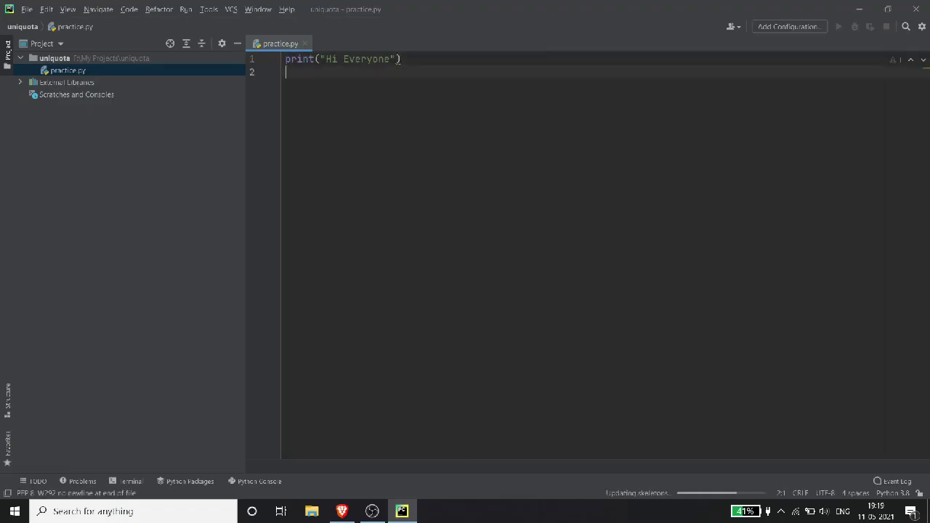
type("del")
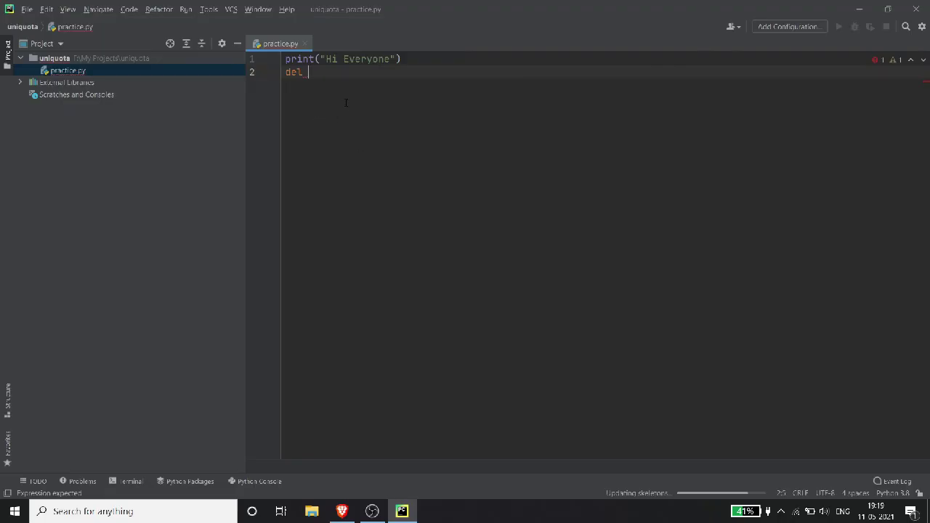
Step: Examine the problem reported for the del line in the current file's problem list, and close the list again
right_click(305, 74)
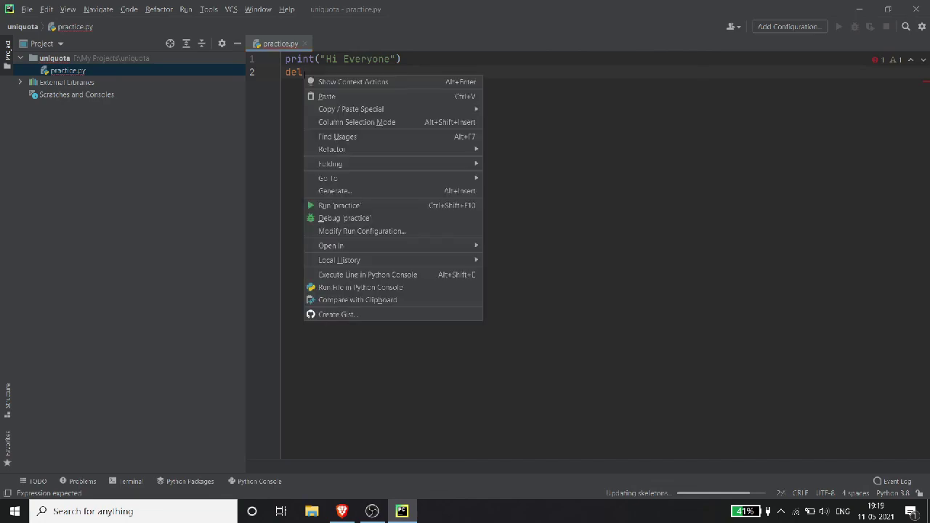
key("Escape")
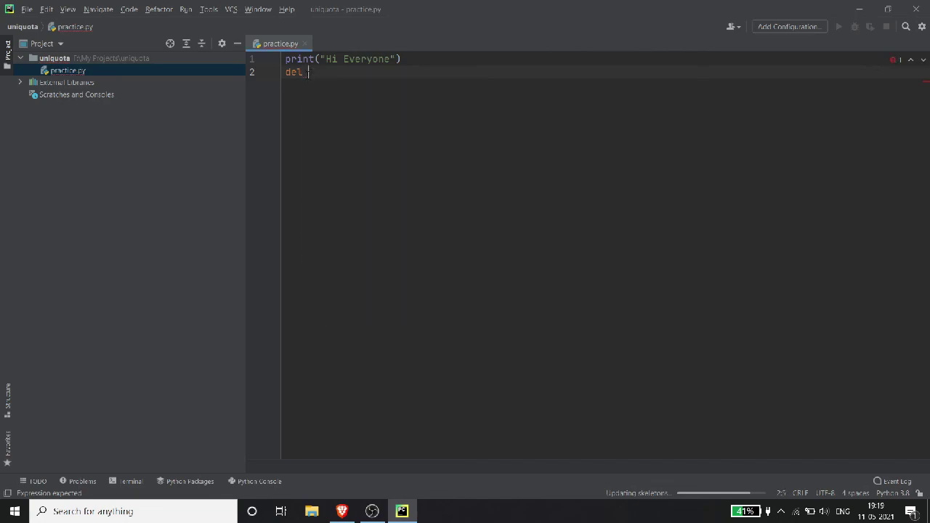
left_click(895, 60)
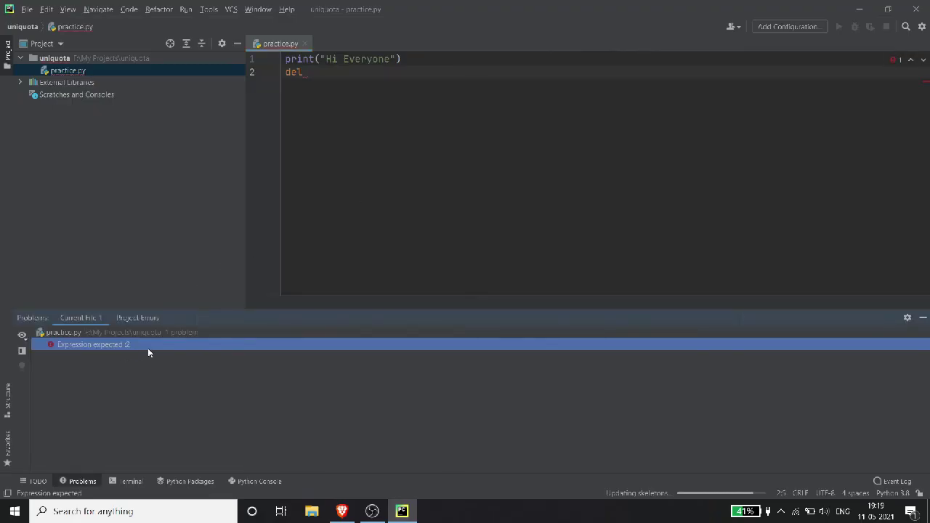
left_click(923, 318)
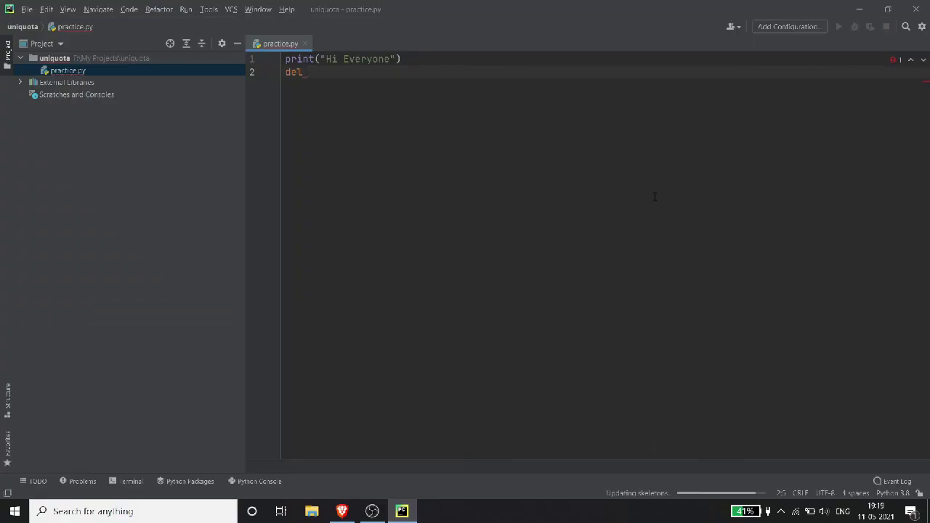
Step: On the Windows desktop, permanently delete the old PyCharm shortcut and move the PyCharm Community Edition shortcut into its place beside Visual Studio Code
left_click(859, 9)
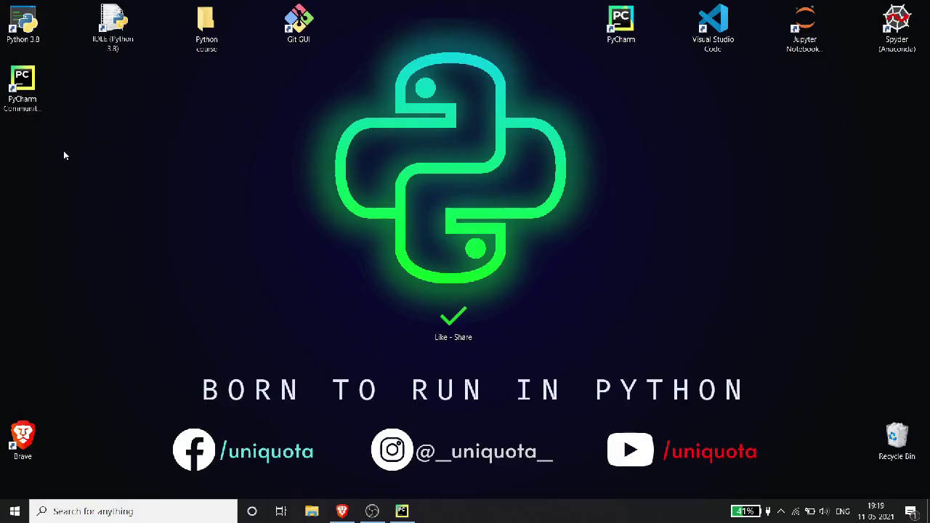
left_click(621, 22)
key("shift+Delete")
left_click(503, 299)
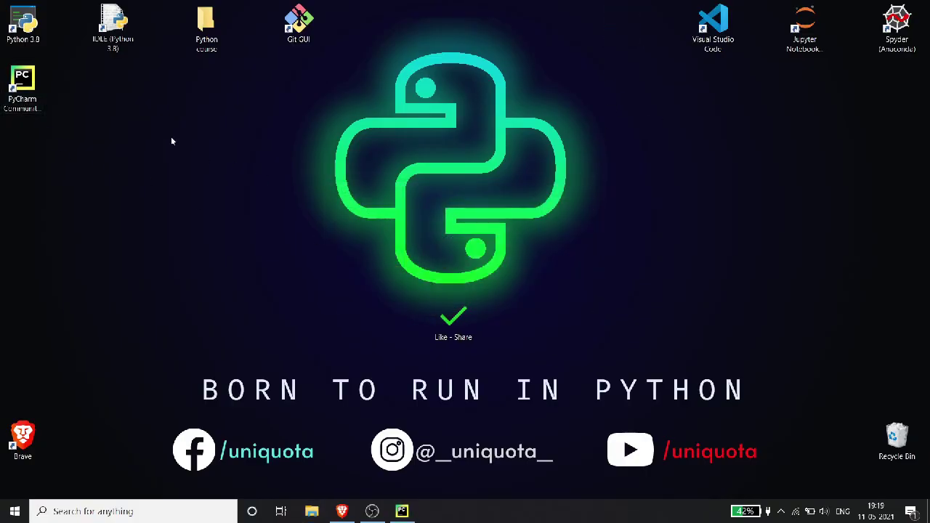
left_click_drag(37, 86, 654, 32)
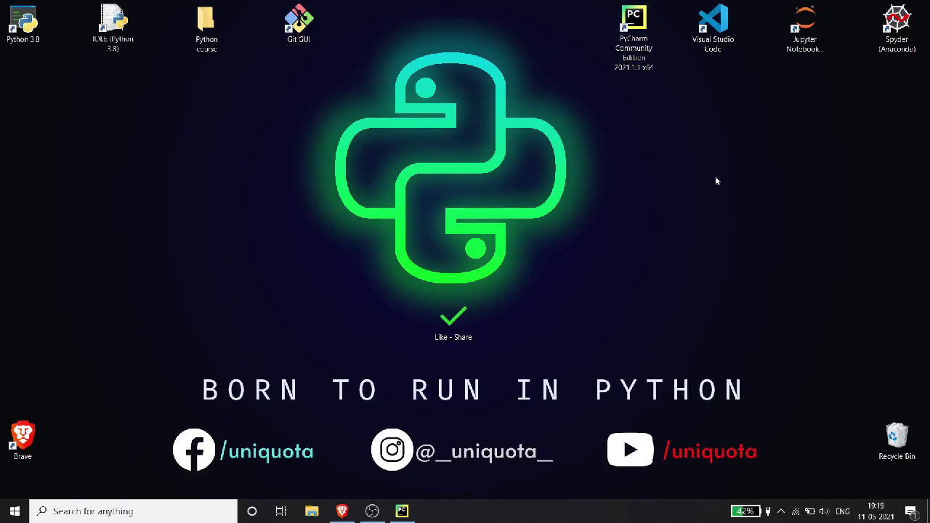